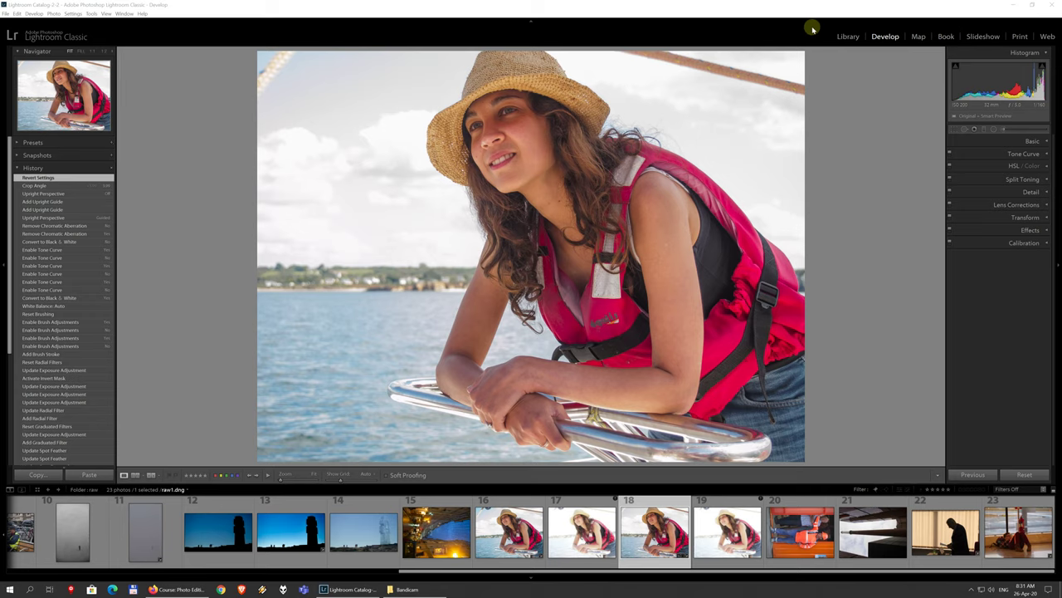
- Switch from Develop to the Library grid showing the raw folder's 23 photos
{"action": "left_click", "coordinate": [847, 37]}
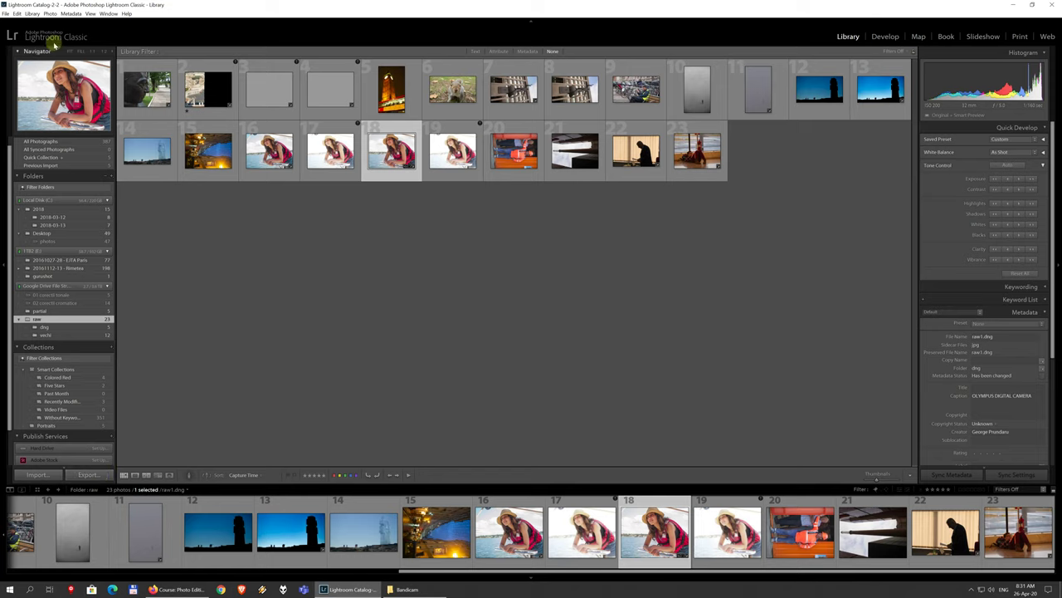
- Select photos 16 through 21 as one range in the Library grid
{"action": "left_click", "coordinate": [97, 473]}
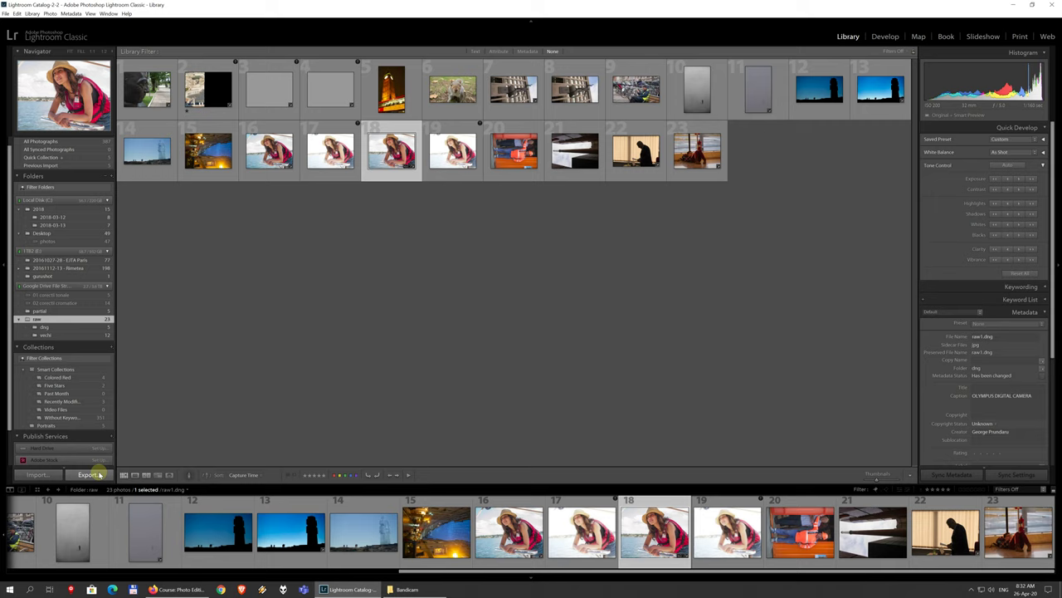
{"action": "right_click", "coordinate": [636, 543]}
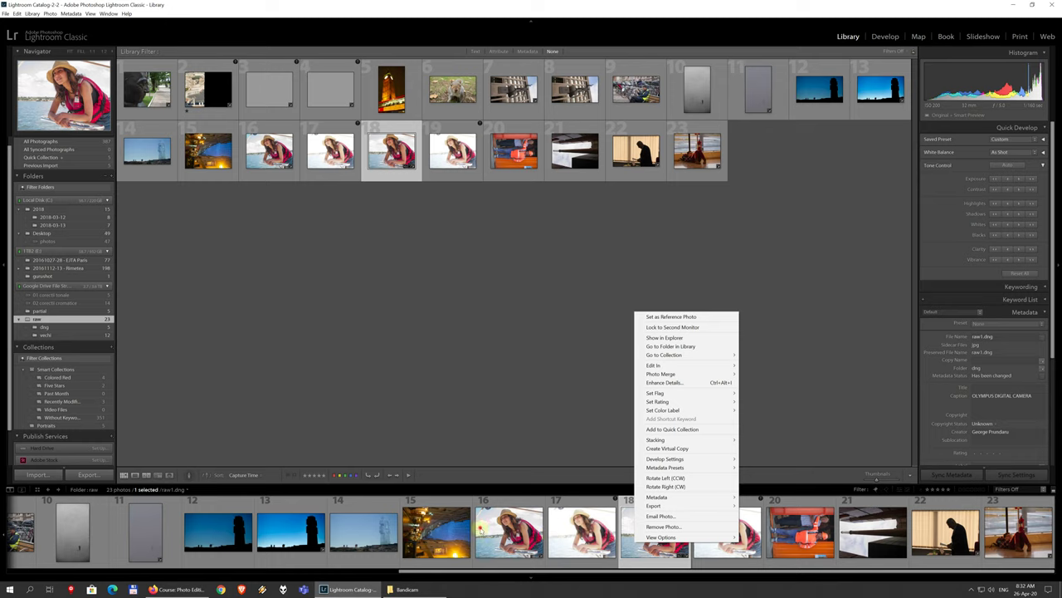
{"action": "left_click", "coordinate": [479, 528]}
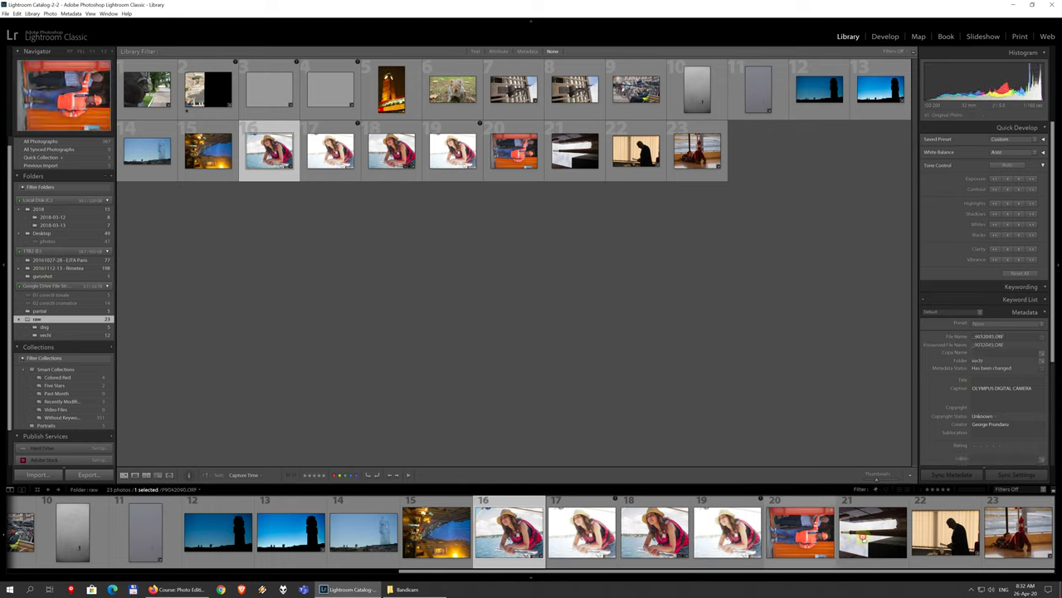
{"action": "left_click", "coordinate": [863, 540], "text": "shift"}
{"action": "right_click", "coordinate": [863, 538]}
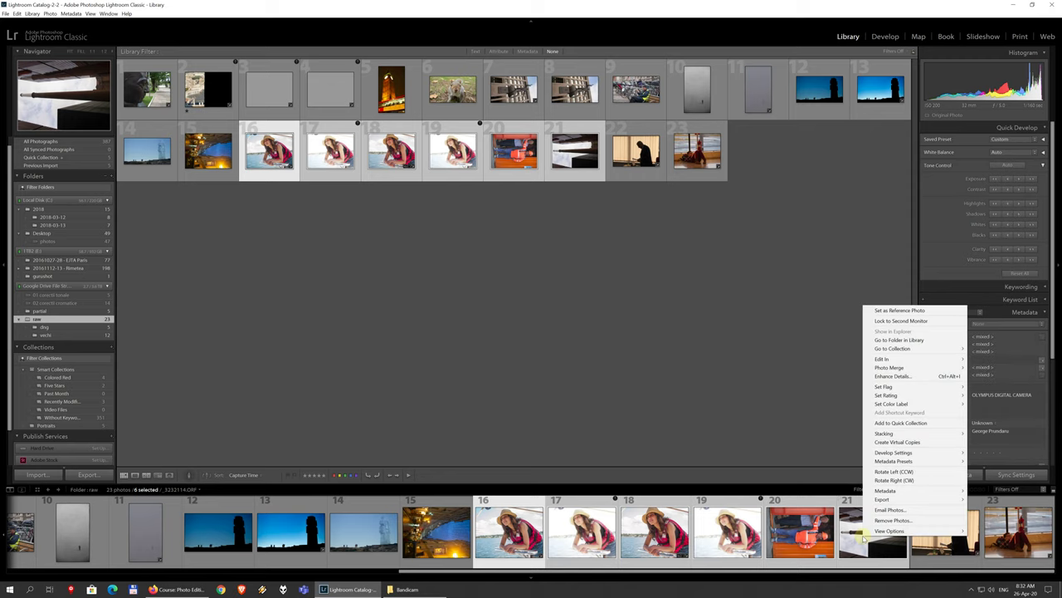
{"action": "mouse_move", "coordinate": [889, 500]}
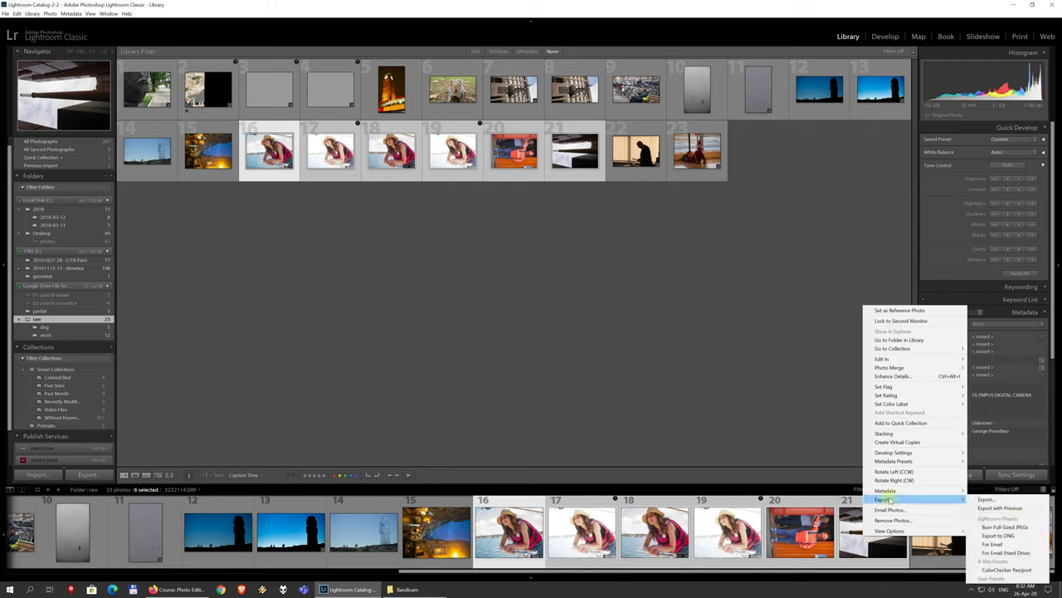
{"action": "left_click", "coordinate": [89, 473]}
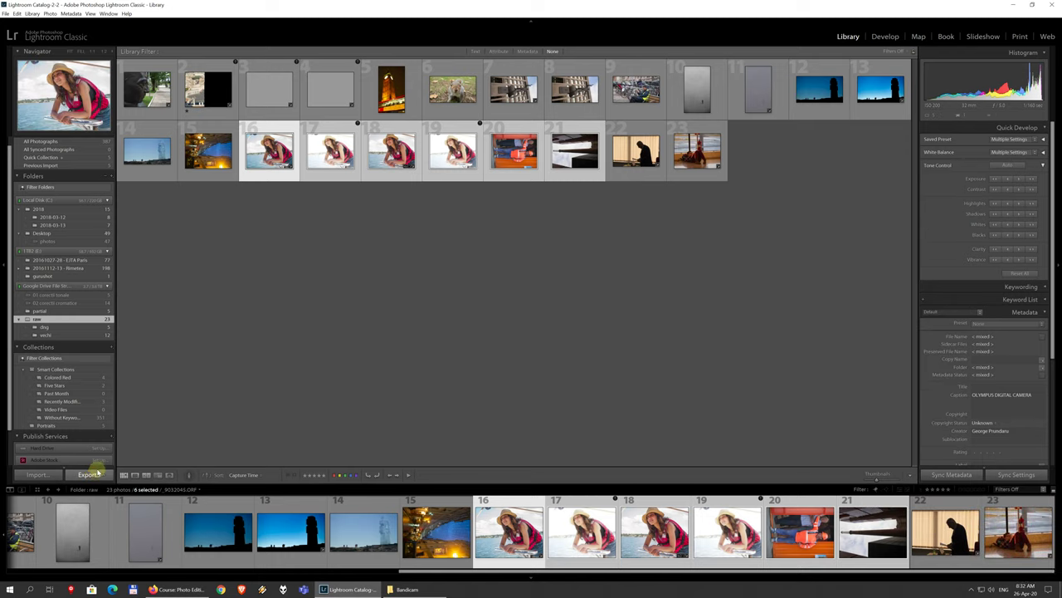
- Open Export for the six photos and set the Specific folder to E:\poze\gurushot
{"action": "left_click", "coordinate": [89, 473]}
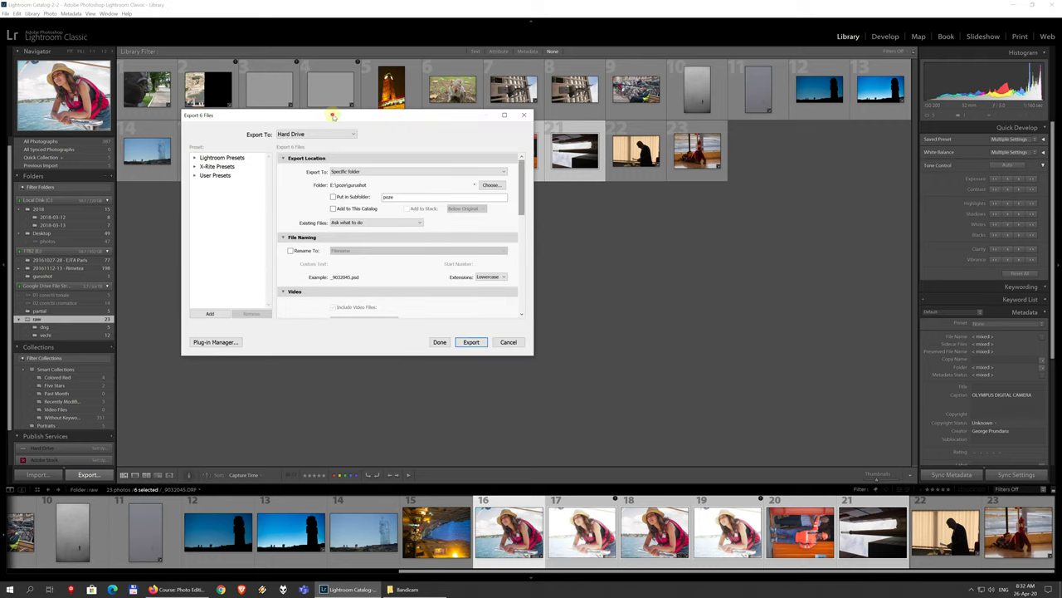
{"action": "left_click_drag", "start_coordinate": [332, 113], "coordinate": [740, 220]}
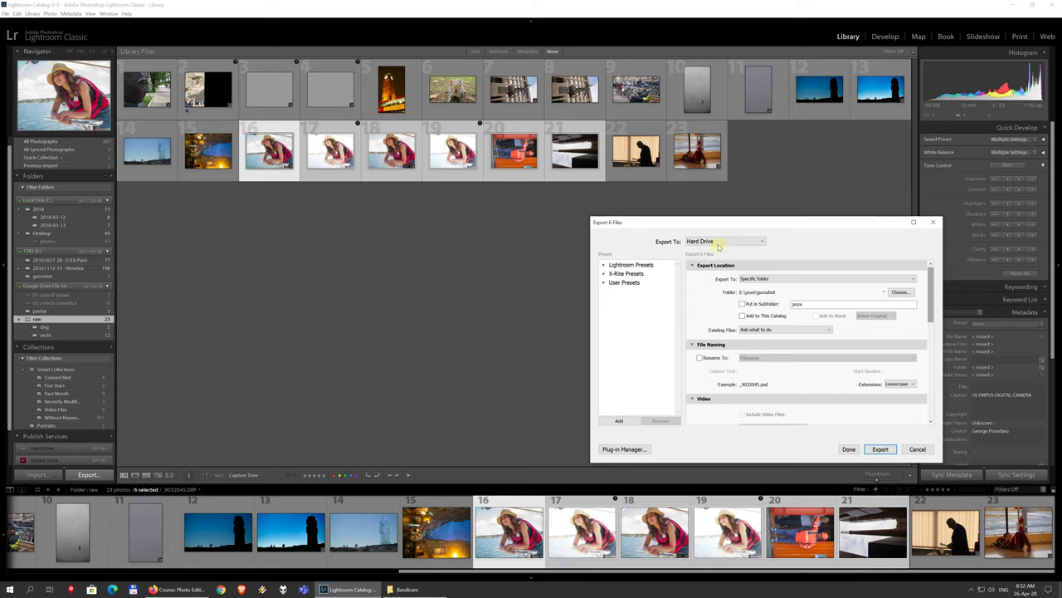
{"action": "left_click", "coordinate": [763, 280]}
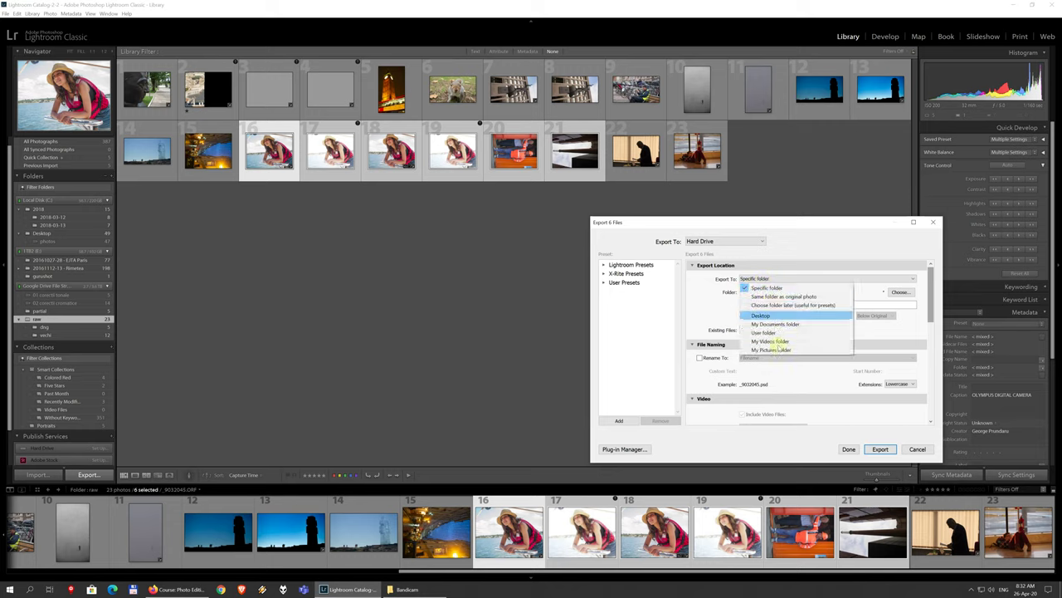
{"action": "left_click", "coordinate": [774, 282]}
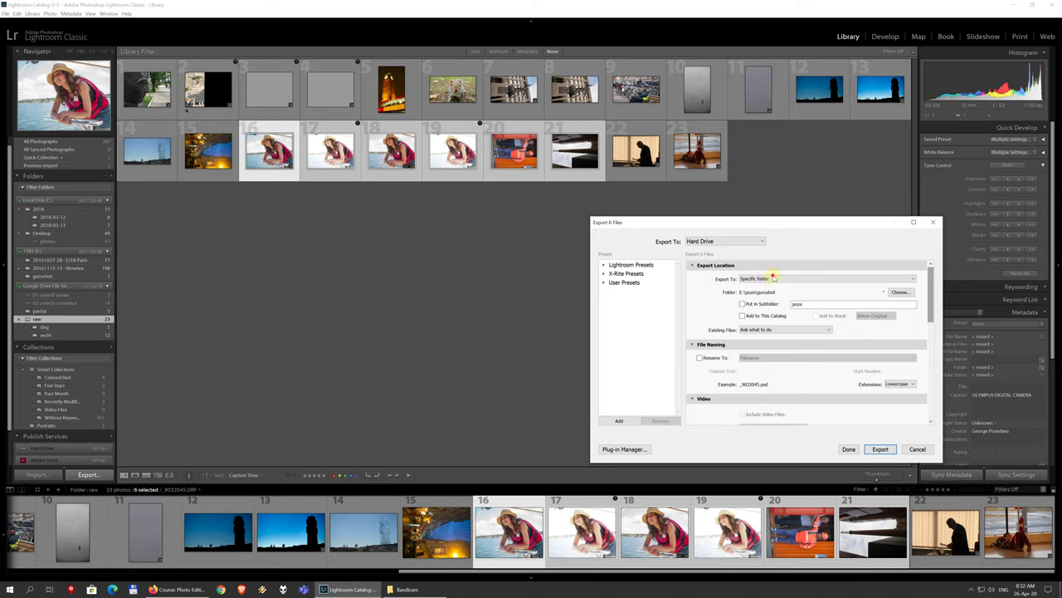
{"action": "left_click", "coordinate": [772, 279]}
{"action": "left_click", "coordinate": [767, 278]}
{"action": "left_click", "coordinate": [900, 291]}
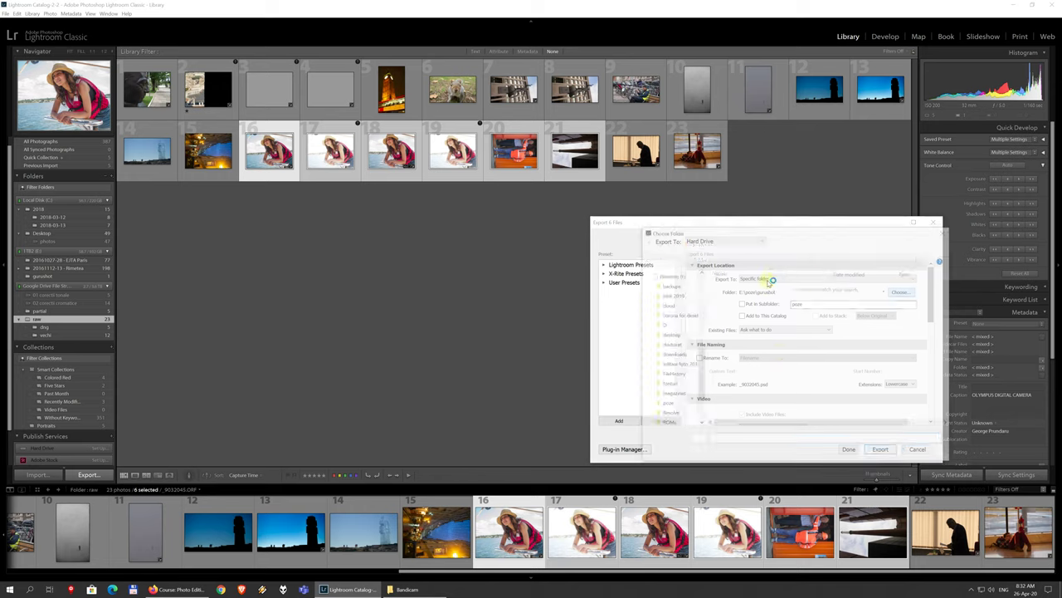
{"action": "left_click", "coordinate": [881, 452]}
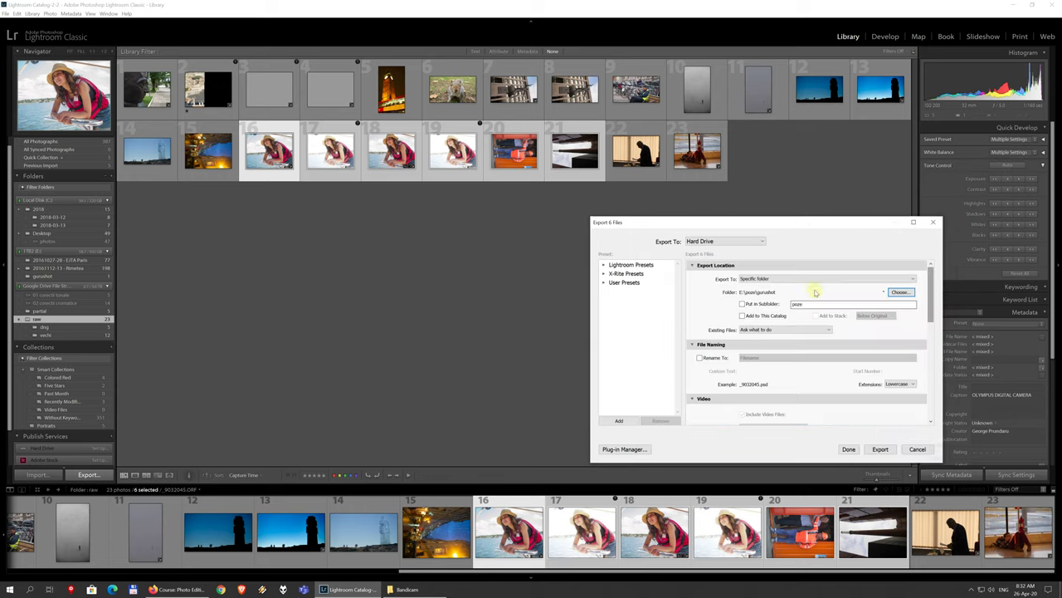
- Leave Existing Files set to Ask what to do
{"action": "left_click", "coordinate": [761, 330]}
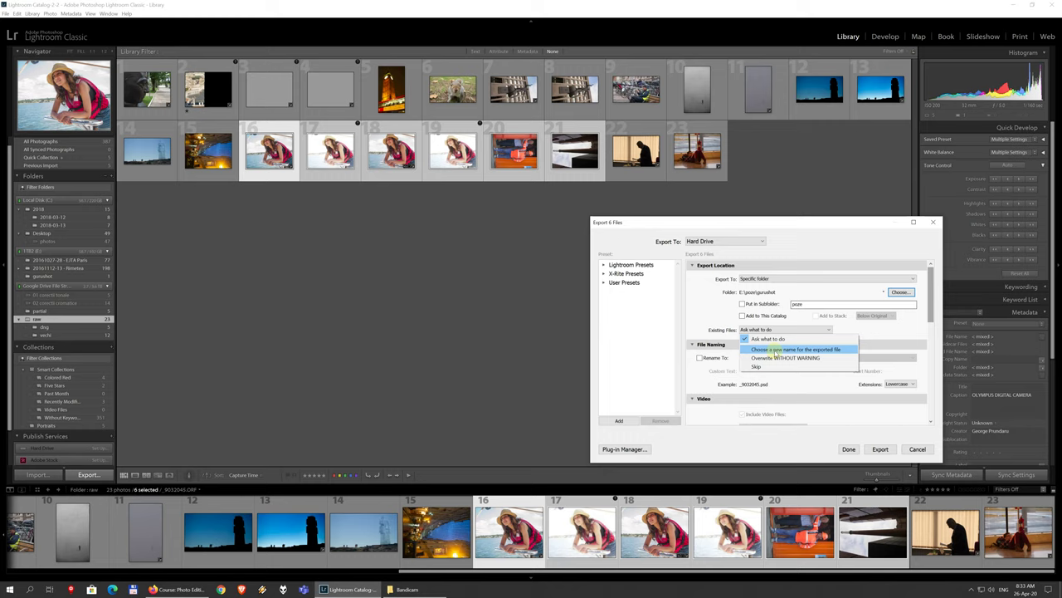
{"action": "left_click", "coordinate": [720, 328]}
{"action": "left_click", "coordinate": [756, 330]}
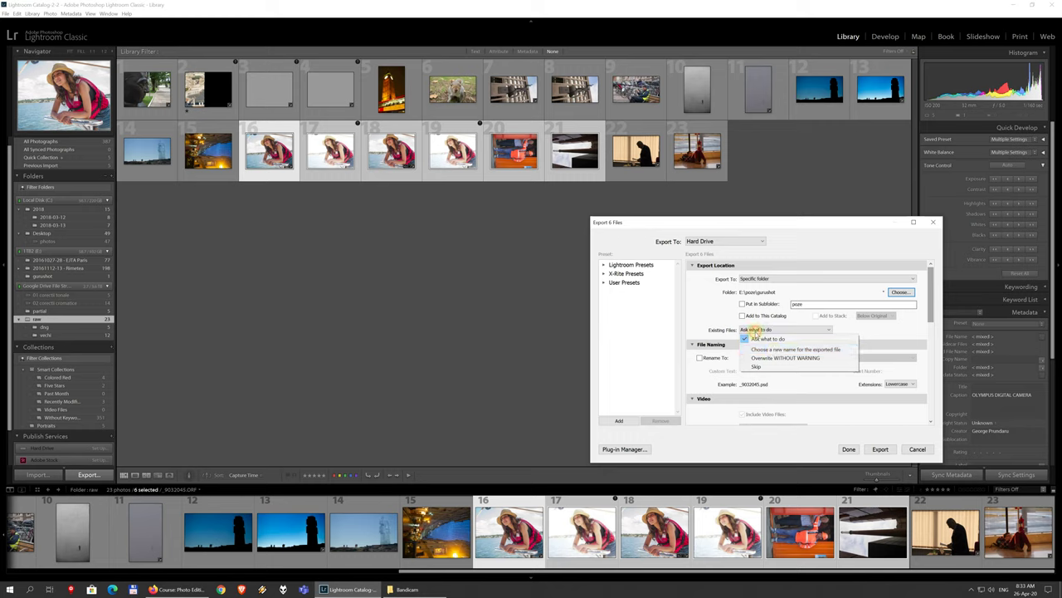
{"action": "left_click", "coordinate": [709, 319]}
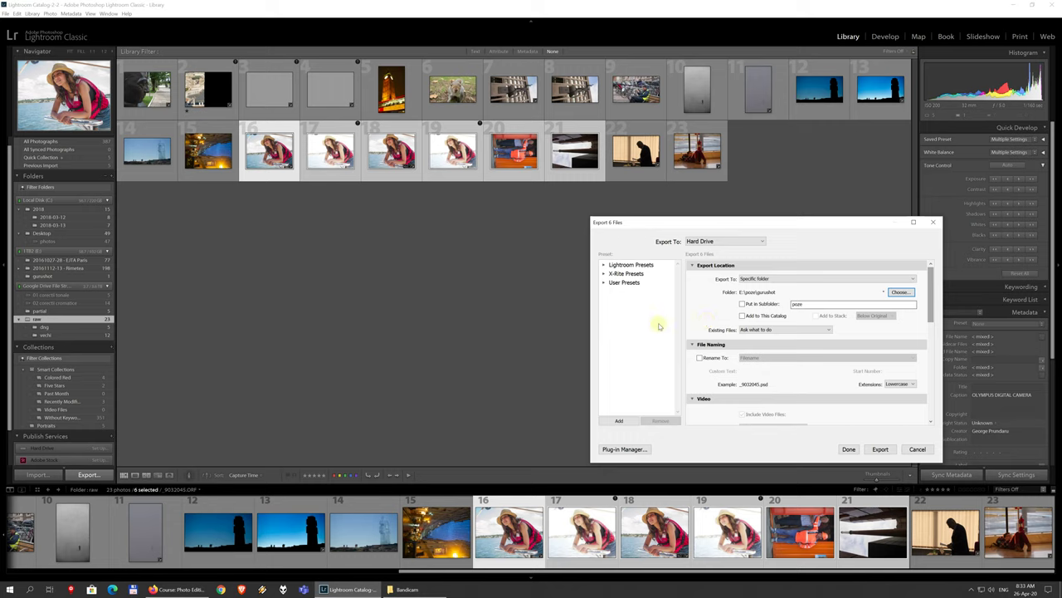
- Keep renaming off so files keep original names, then collapse File Naming
{"action": "left_click", "coordinate": [701, 358]}
{"action": "left_click", "coordinate": [773, 362]}
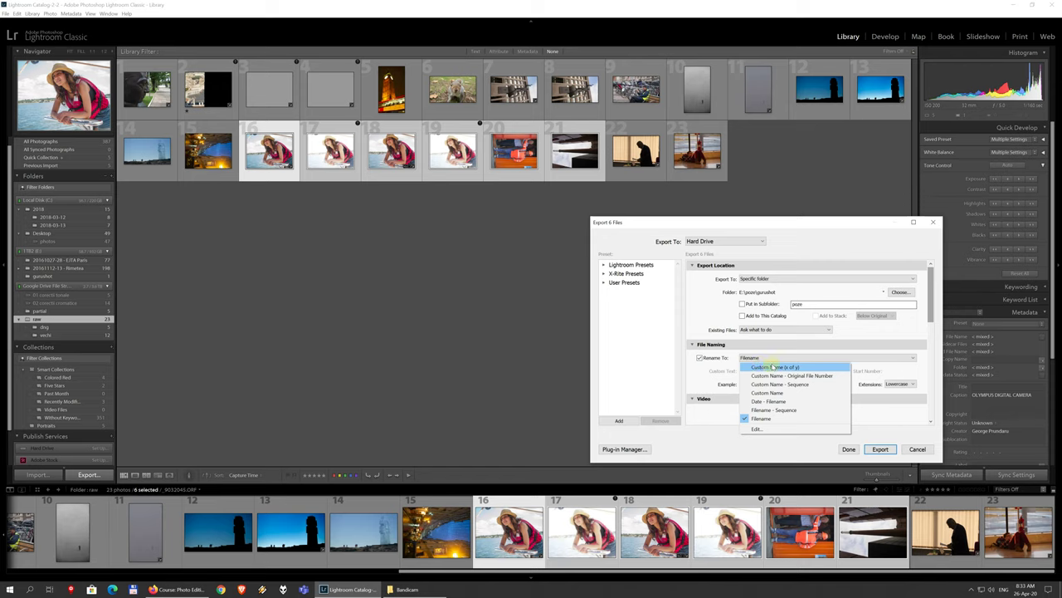
{"action": "left_click", "coordinate": [700, 356]}
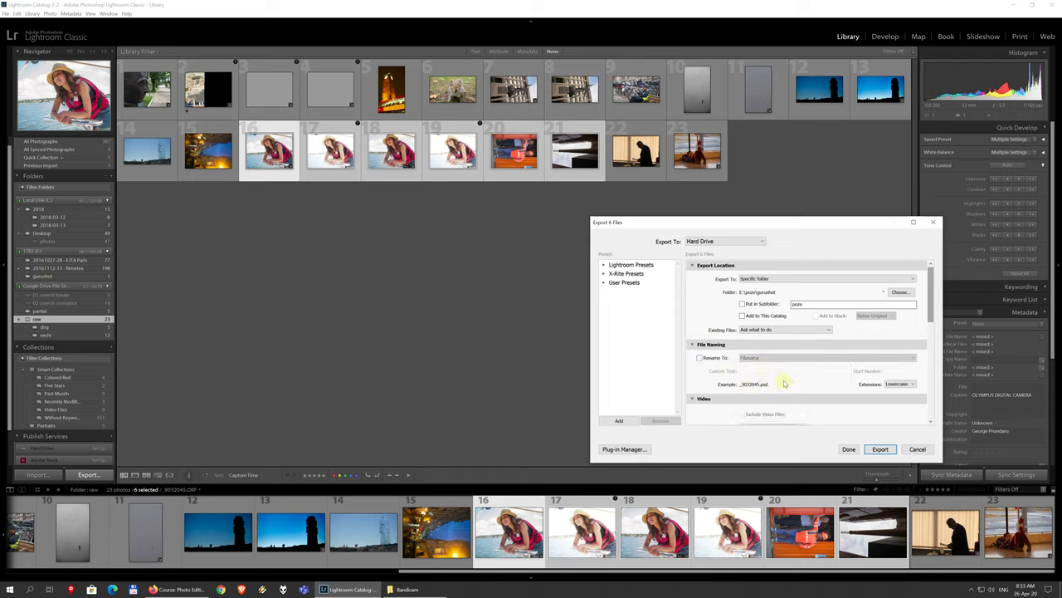
{"action": "scroll", "coordinate": [865, 395], "scroll_direction": "down", "scroll_amount": 5}
{"action": "scroll", "coordinate": [891, 339], "scroll_direction": "up", "scroll_amount": 5}
{"action": "left_click", "coordinate": [693, 343]}
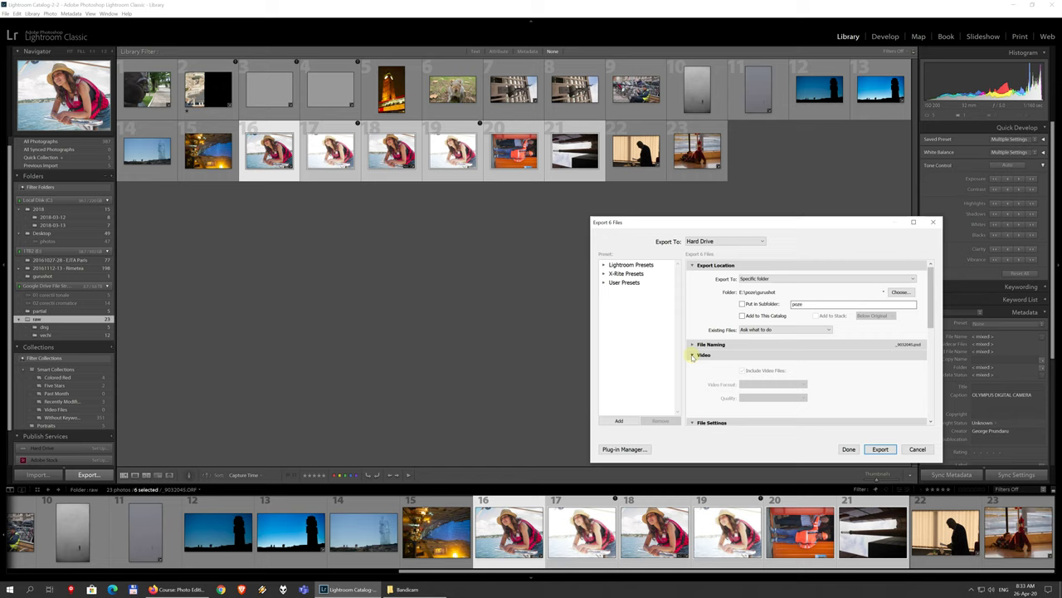
- Collapse the Video section and review the image format and colour space options
{"action": "left_click", "coordinate": [693, 355]}
{"action": "scroll", "coordinate": [887, 362], "scroll_direction": "down", "scroll_amount": 5}
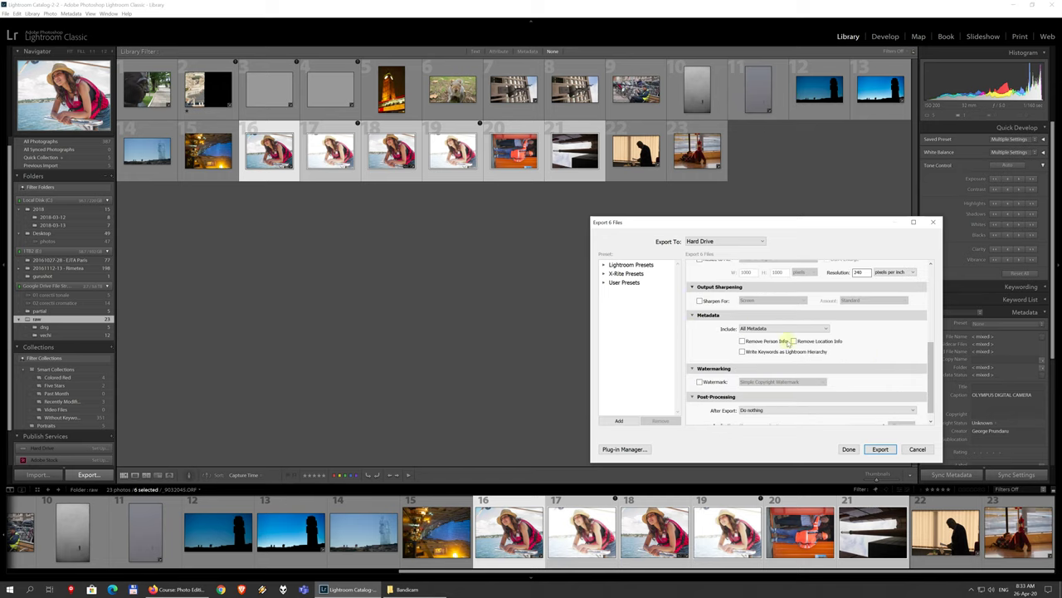
{"action": "scroll", "coordinate": [813, 351], "scroll_direction": "up", "scroll_amount": 5}
{"action": "left_click", "coordinate": [755, 378]}
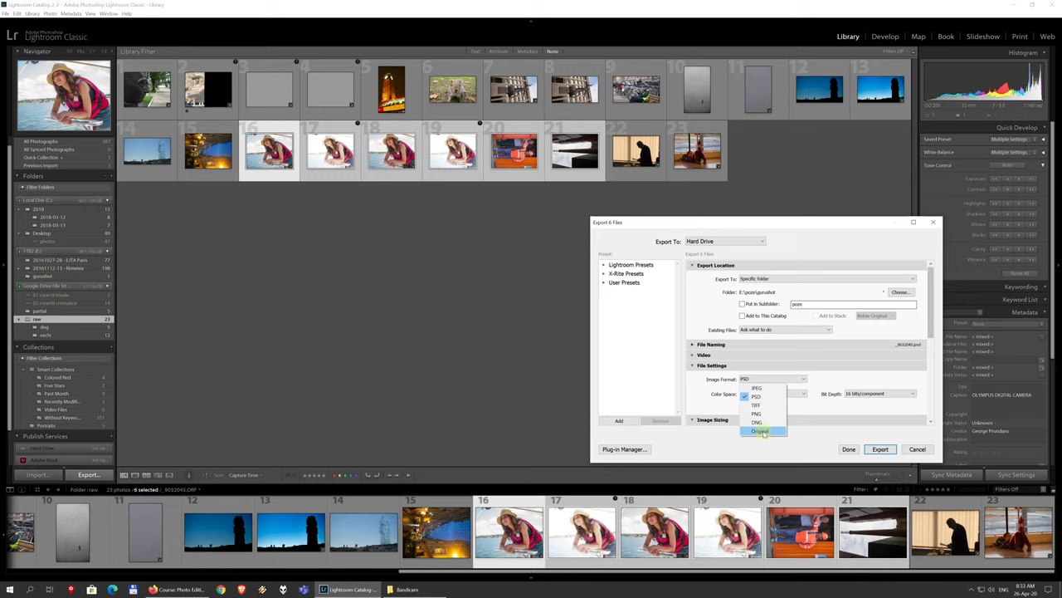
{"action": "left_click", "coordinate": [824, 378]}
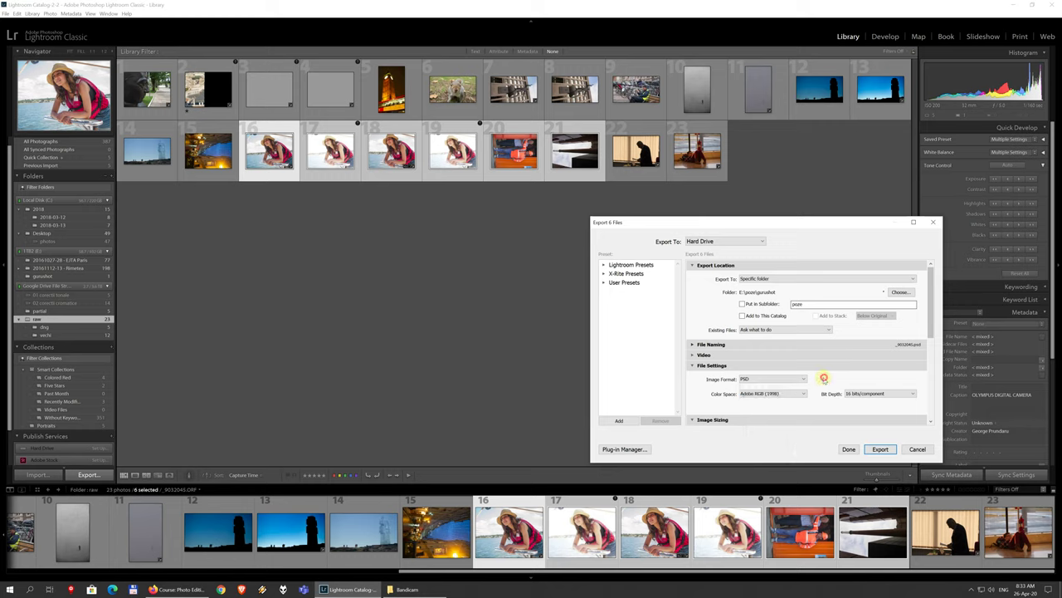
{"action": "left_click", "coordinate": [776, 394]}
{"action": "left_click", "coordinate": [776, 393]}
- Set the image format to JPEG in sRGB at quality 60
{"action": "left_click", "coordinate": [767, 381]}
{"action": "left_click", "coordinate": [760, 383]}
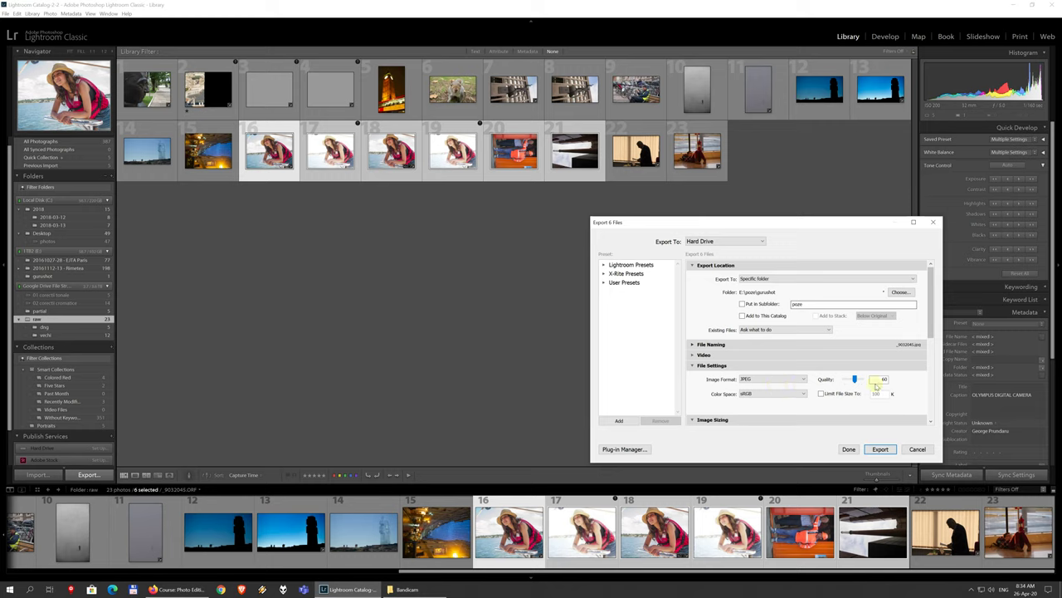
{"action": "left_click", "coordinate": [767, 381]}
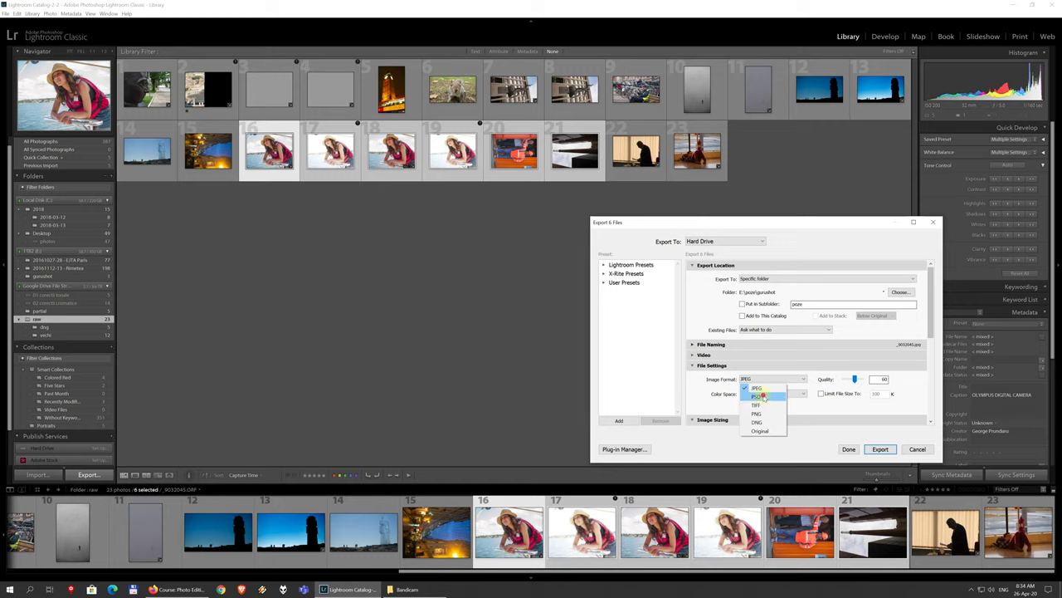
{"action": "left_click", "coordinate": [761, 396]}
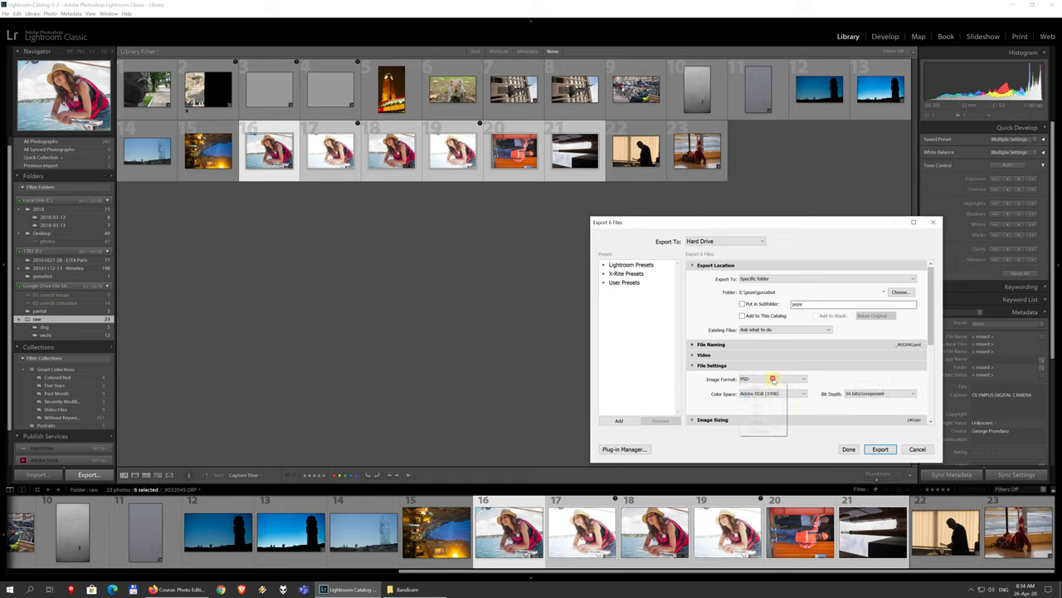
{"action": "left_click", "coordinate": [772, 379]}
{"action": "left_click", "coordinate": [764, 383]}
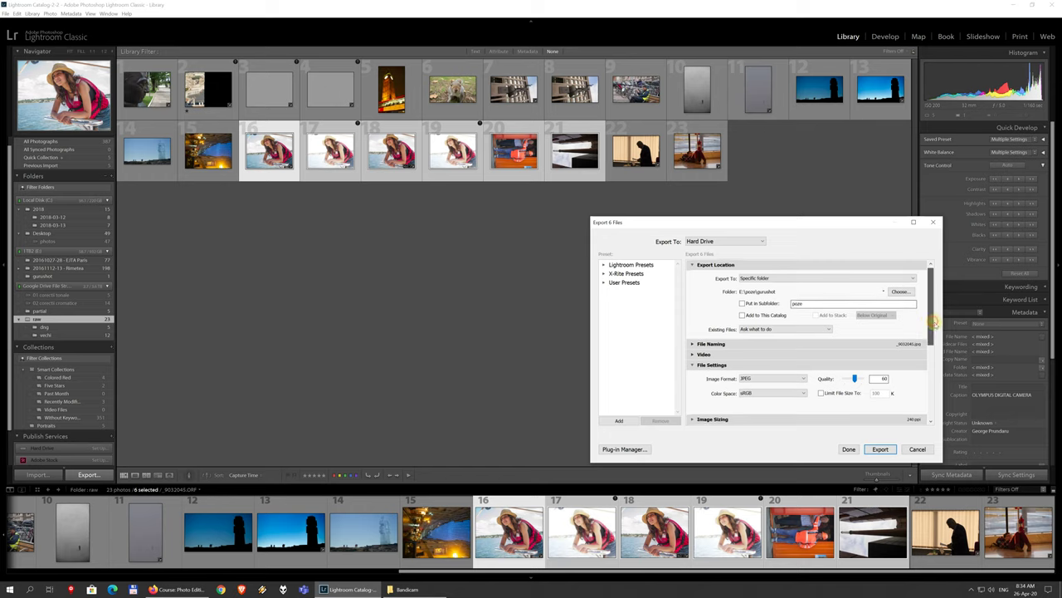
{"action": "left_click_drag", "start_coordinate": [934, 323], "coordinate": [937, 359]}
- Resize exports to a 1000-pixel long edge at 240 ppi without enlarging
{"action": "left_click", "coordinate": [695, 356]}
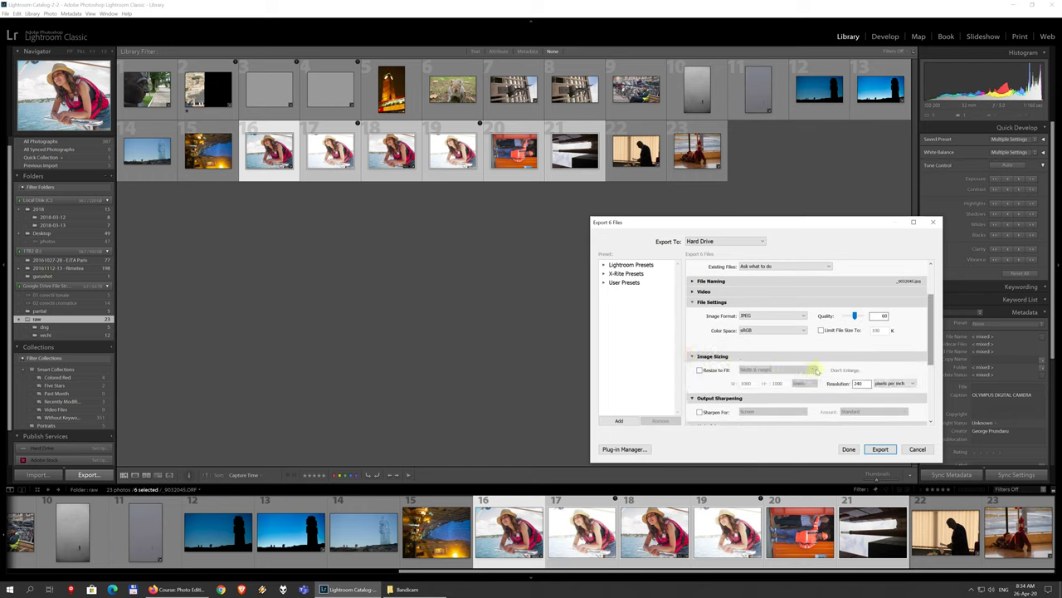
{"action": "left_click", "coordinate": [699, 370]}
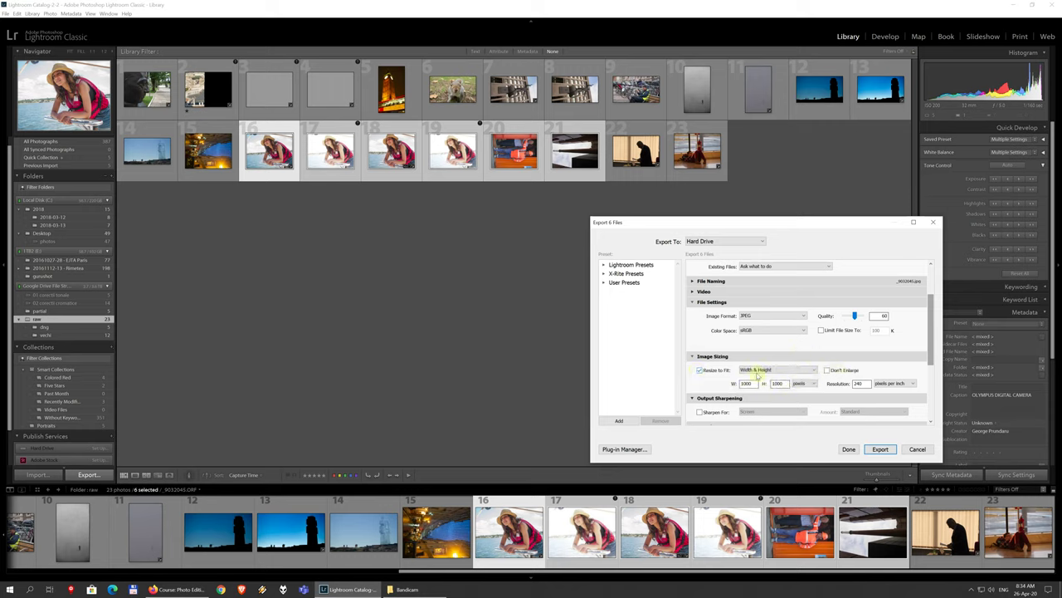
{"action": "left_click", "coordinate": [827, 371]}
{"action": "left_click", "coordinate": [792, 371]}
{"action": "left_click", "coordinate": [778, 395]}
{"action": "left_click_drag", "start_coordinate": [933, 335], "coordinate": [932, 388]}
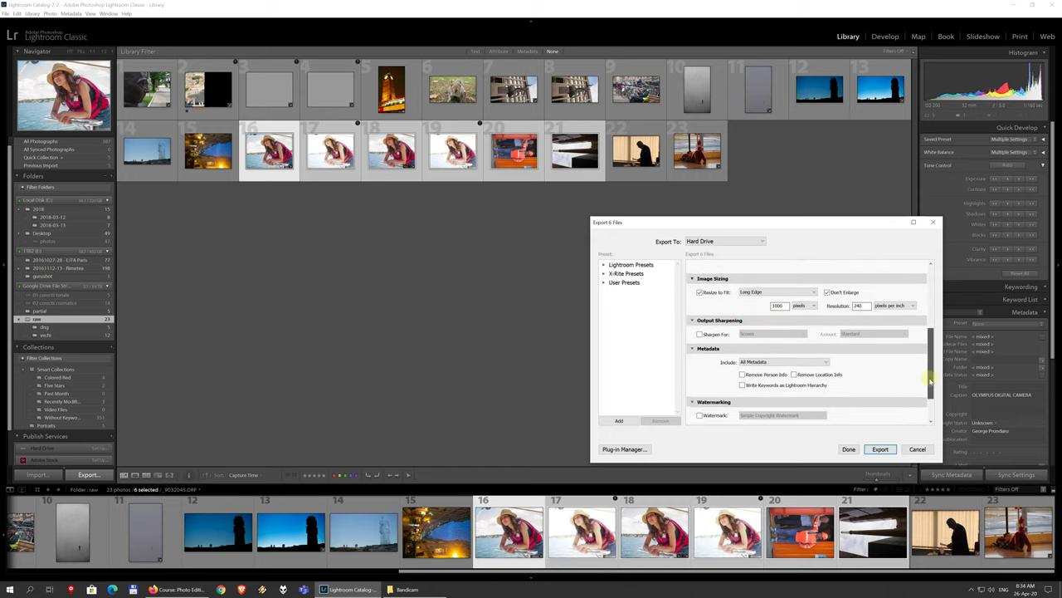
- Turn on output sharpening for Screen at Standard amount, after trying Matte and Glossy Paper
{"action": "left_click", "coordinate": [699, 333]}
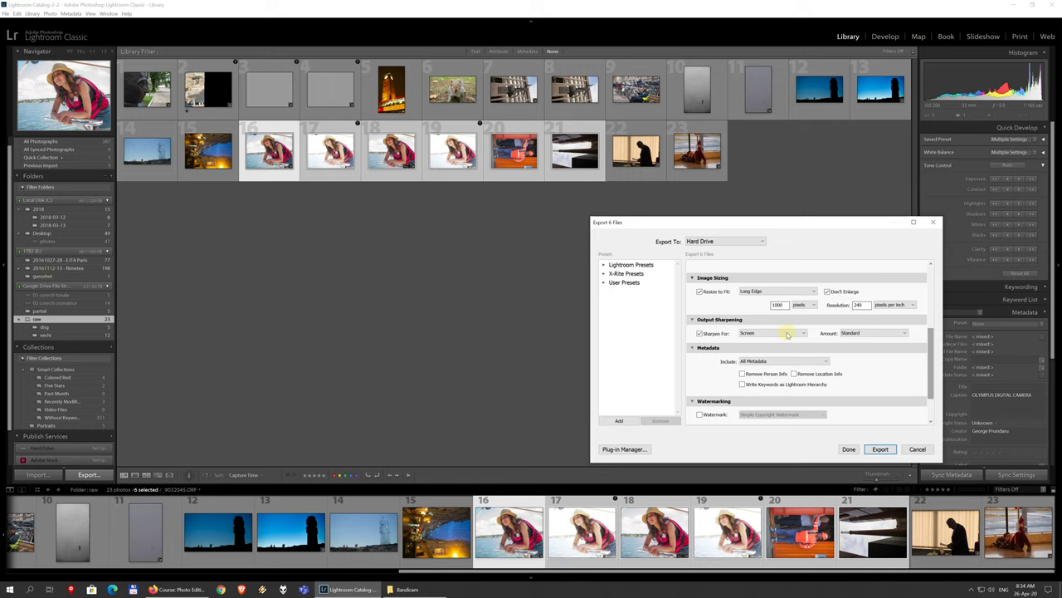
{"action": "left_click", "coordinate": [788, 334]}
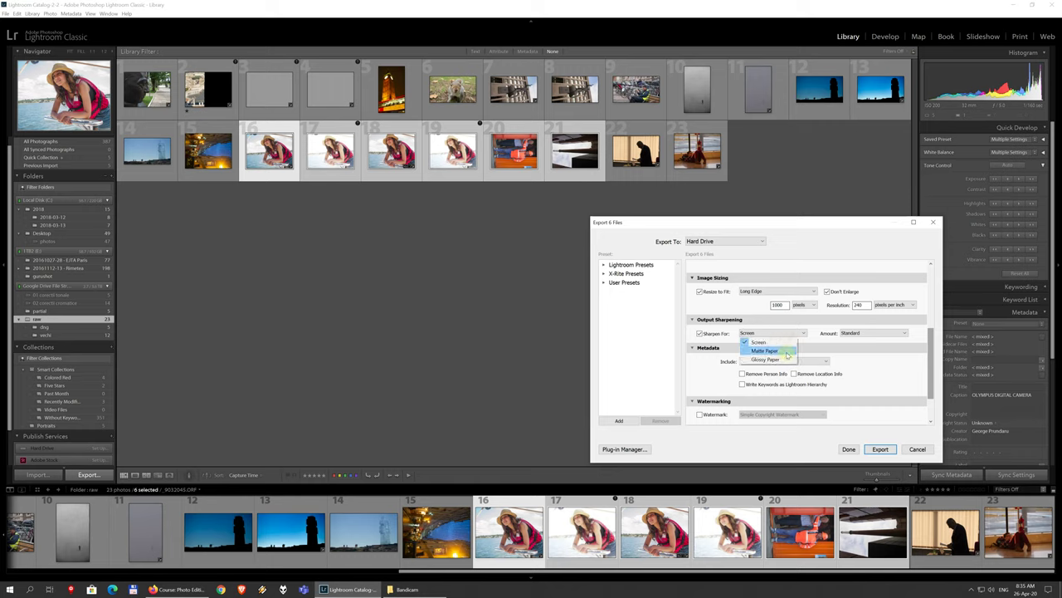
{"action": "left_click", "coordinate": [770, 350]}
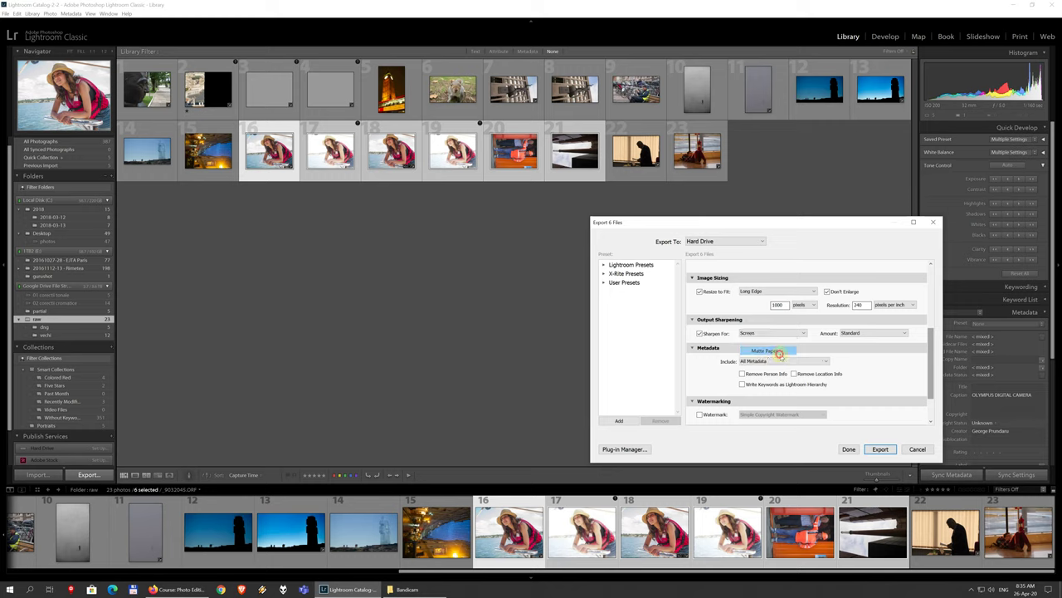
{"action": "left_click", "coordinate": [782, 333]}
{"action": "left_click", "coordinate": [773, 360]}
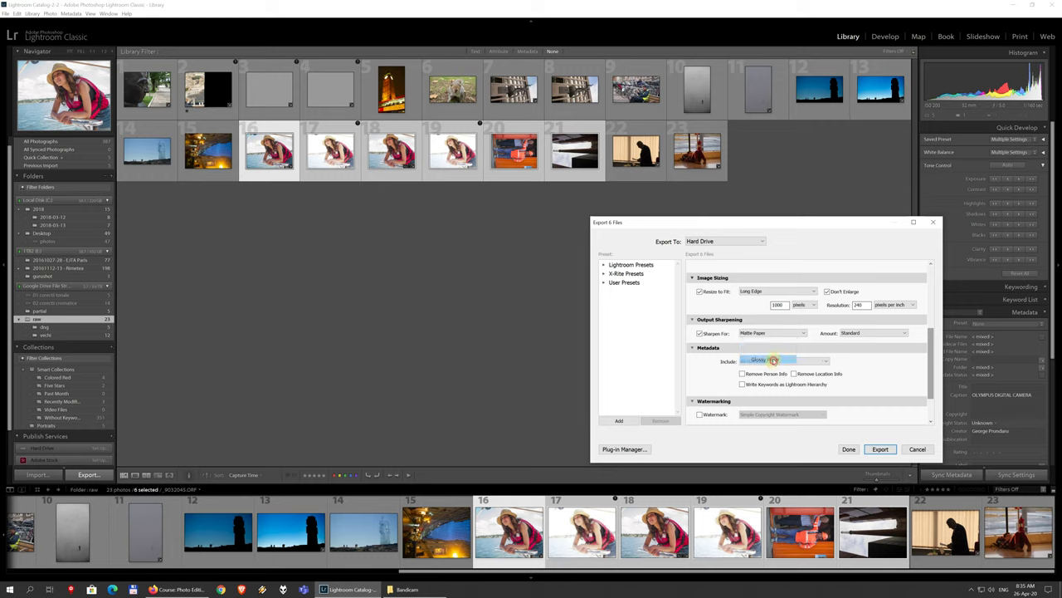
{"action": "left_click", "coordinate": [772, 334]}
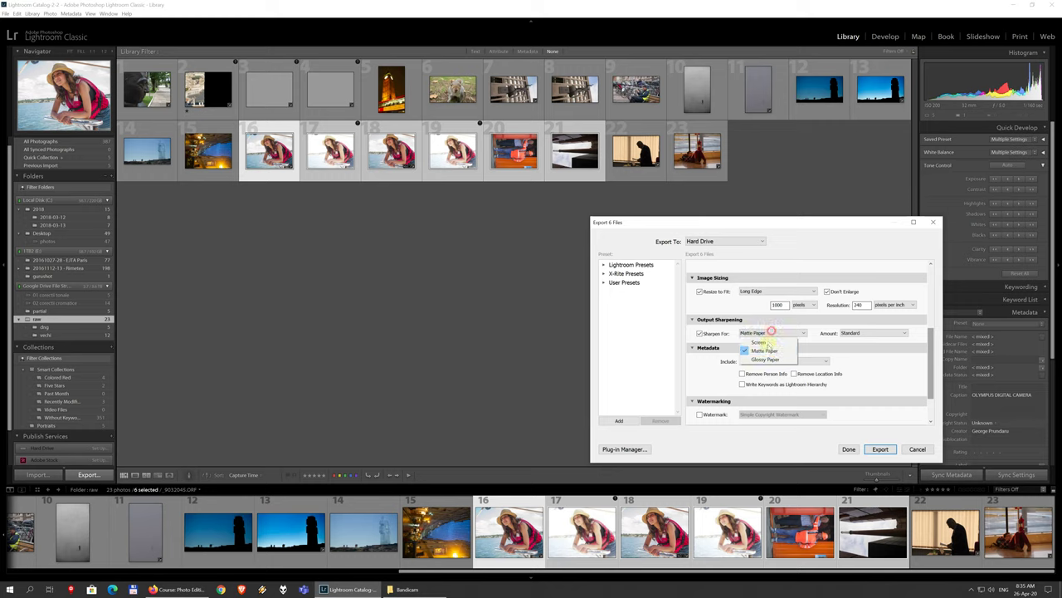
{"action": "left_click", "coordinate": [762, 341]}
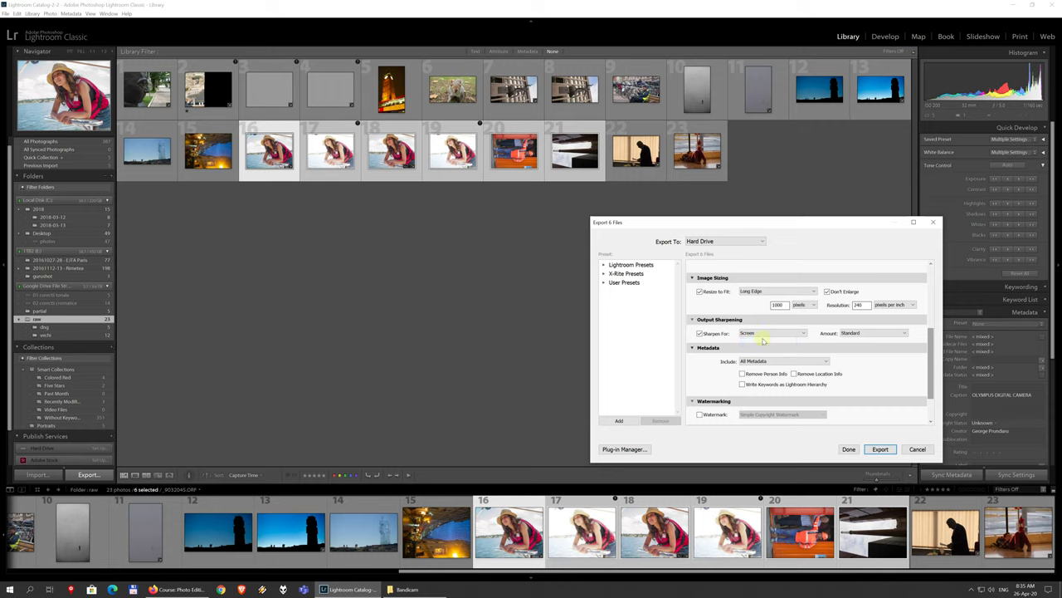
{"action": "left_click", "coordinate": [873, 334]}
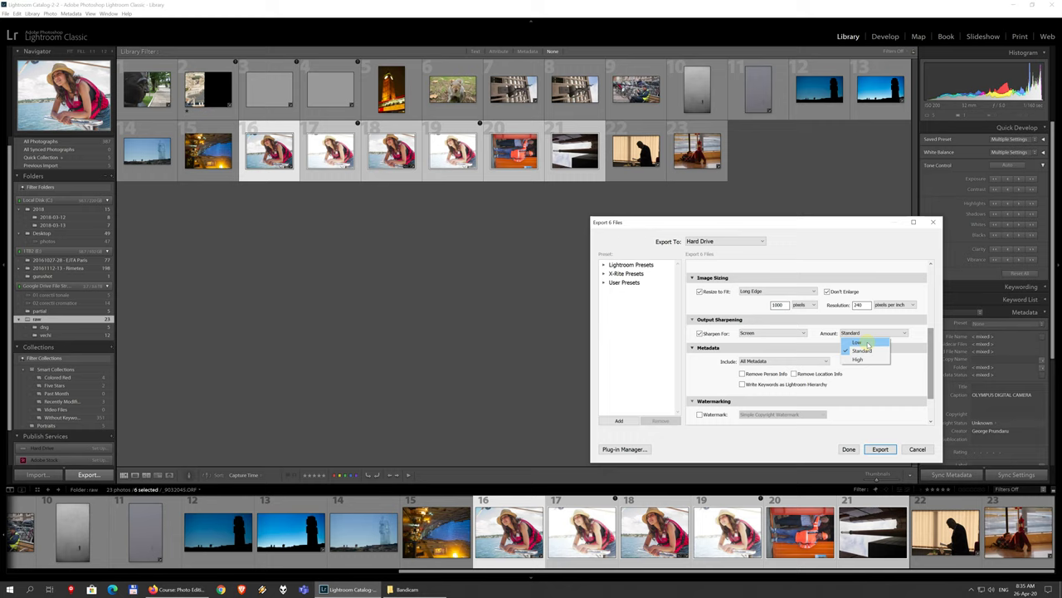
{"action": "left_click", "coordinate": [817, 341]}
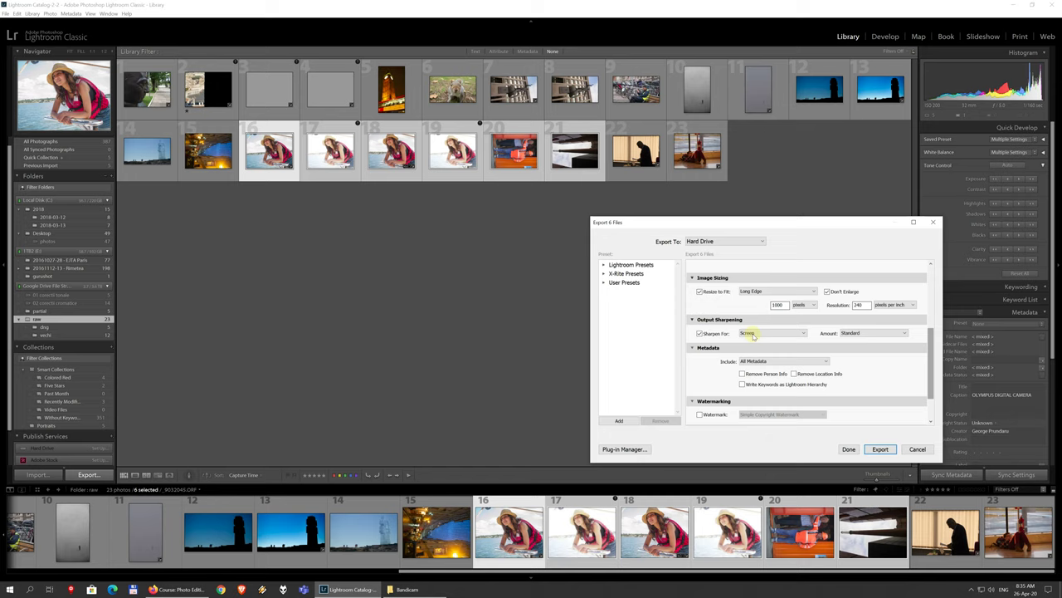
{"action": "scroll", "coordinate": [886, 379], "scroll_direction": "down", "scroll_amount": 1}
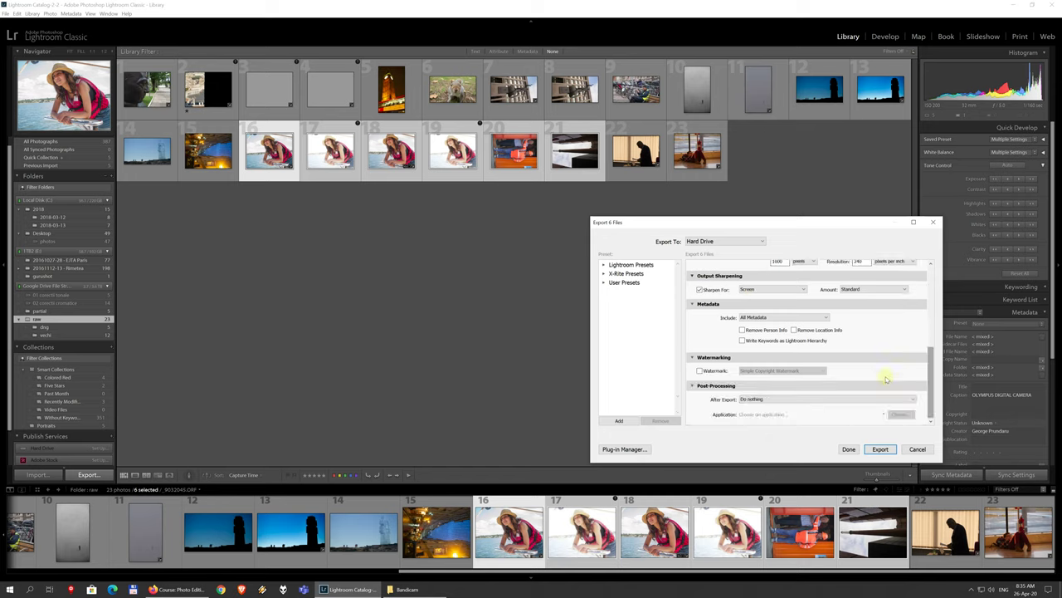
{"action": "left_click", "coordinate": [759, 317]}
{"action": "left_click", "coordinate": [765, 327]}
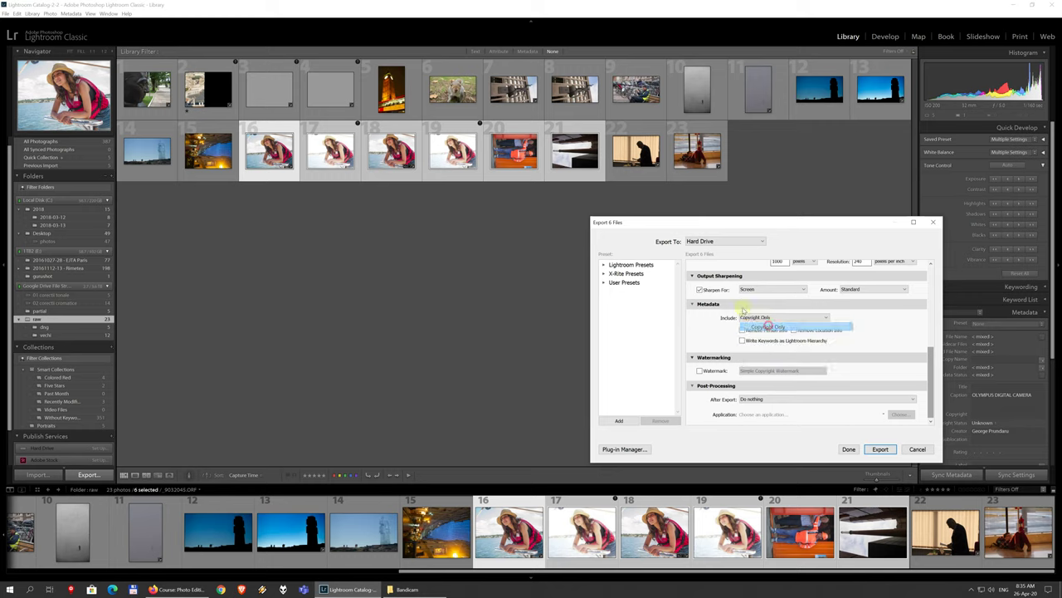
{"action": "left_click", "coordinate": [755, 317]}
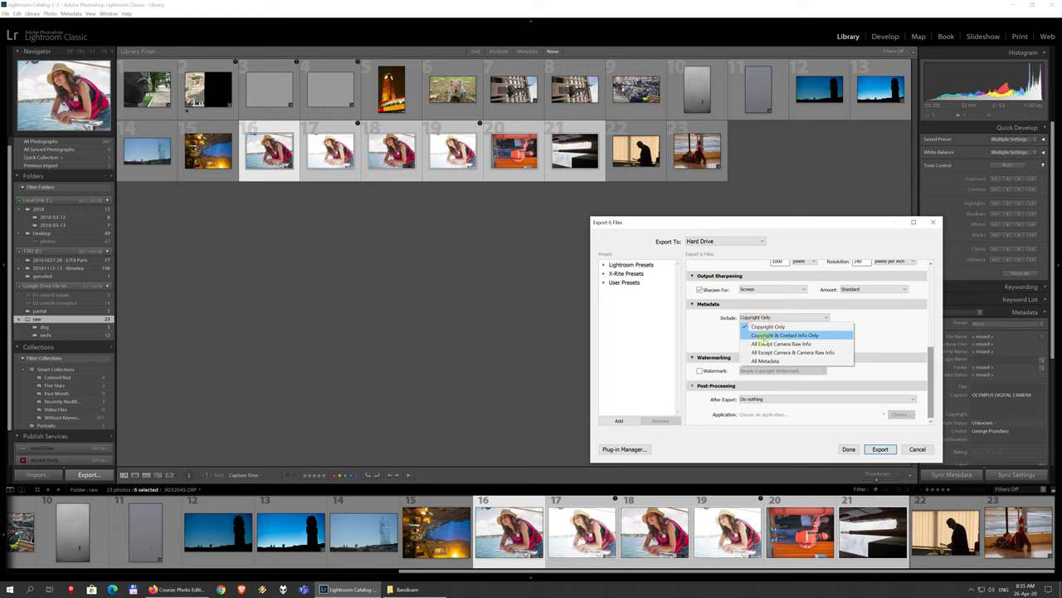
{"action": "left_click", "coordinate": [769, 360]}
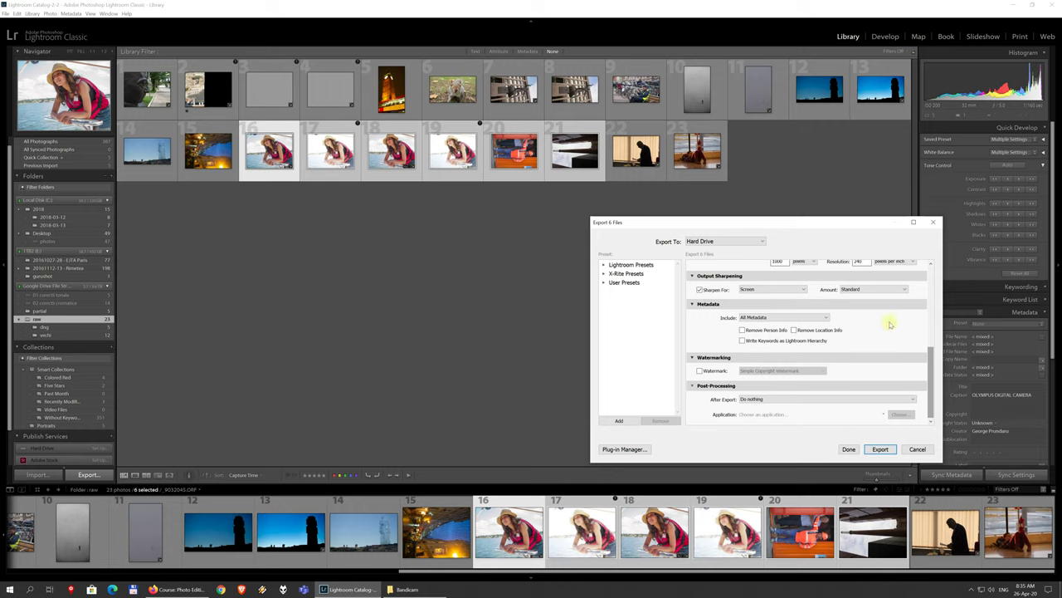
- Turn on the Simple Copyright Watermark and cancel the Watermark Editor after adjusting shadow opacity
{"action": "left_click", "coordinate": [700, 371]}
{"action": "left_click", "coordinate": [798, 370]}
{"action": "left_click", "coordinate": [777, 390]}
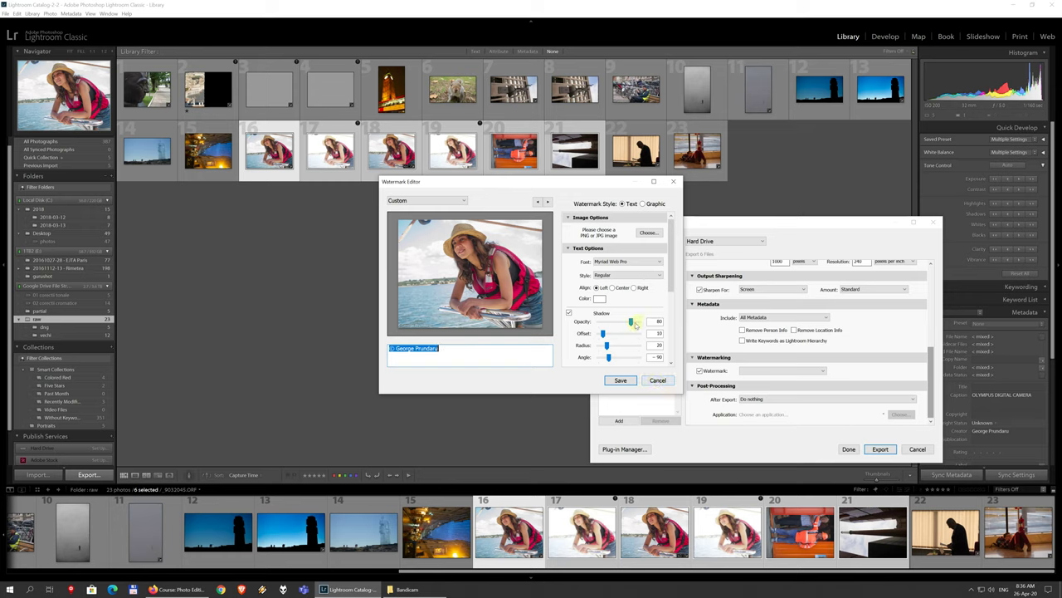
{"action": "left_click_drag", "start_coordinate": [632, 323], "coordinate": [603, 319]}
{"action": "left_click", "coordinate": [602, 321]}
{"action": "left_click_drag", "start_coordinate": [602, 321], "coordinate": [600, 321]}
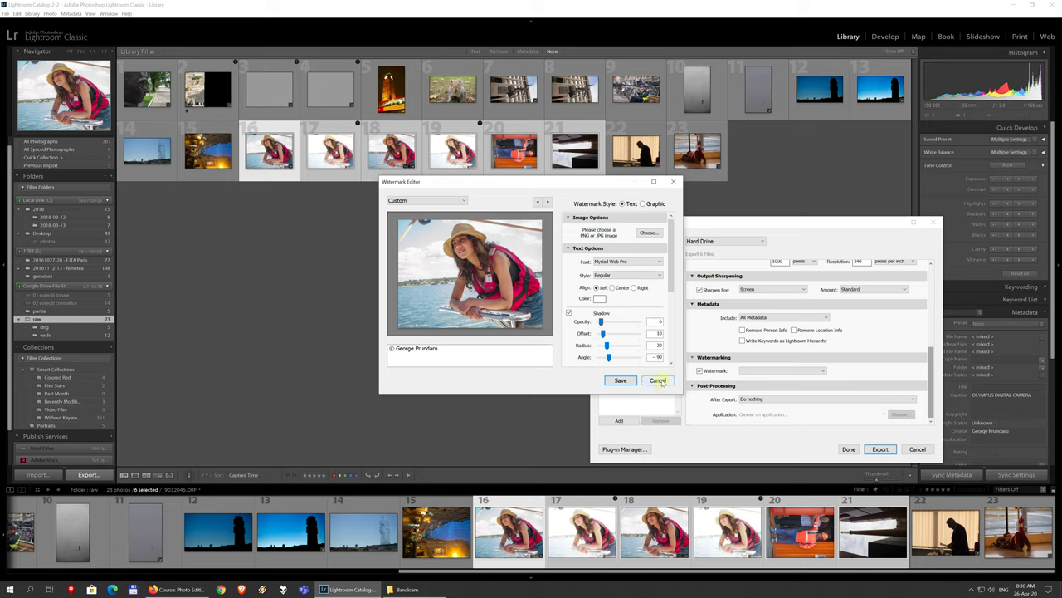
{"action": "left_click", "coordinate": [658, 380]}
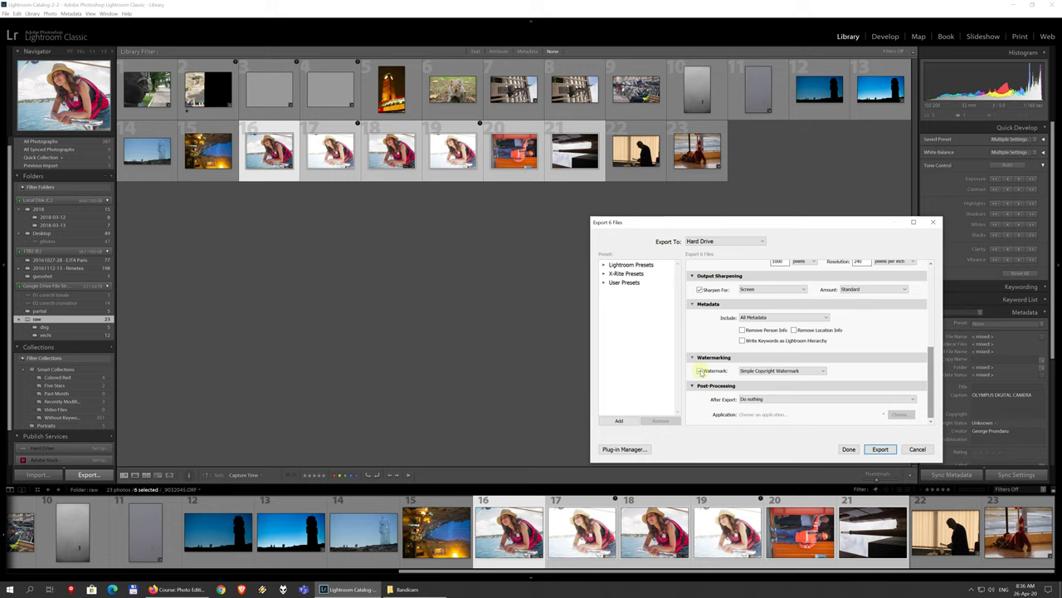
- Turn watermarking off and set After Export to Show in Explorer
{"action": "left_click", "coordinate": [701, 371]}
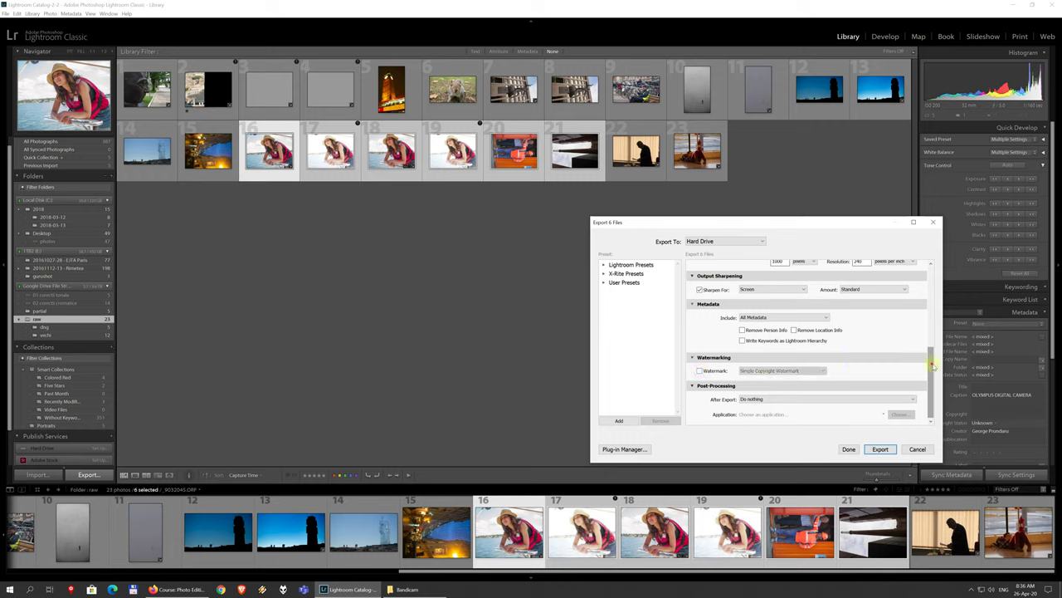
{"action": "left_click", "coordinate": [776, 400]}
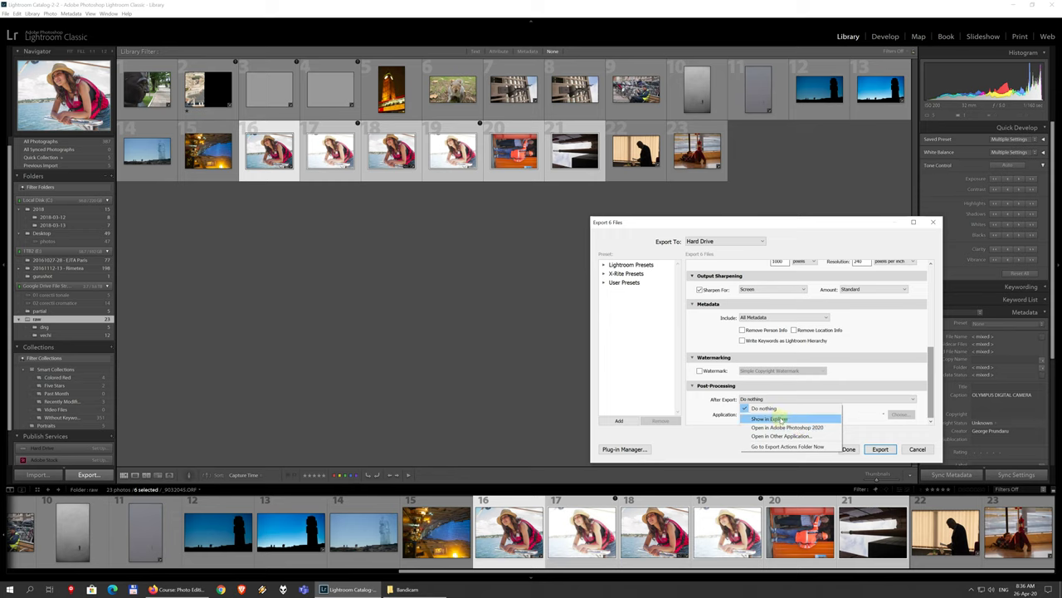
{"action": "left_click", "coordinate": [780, 419]}
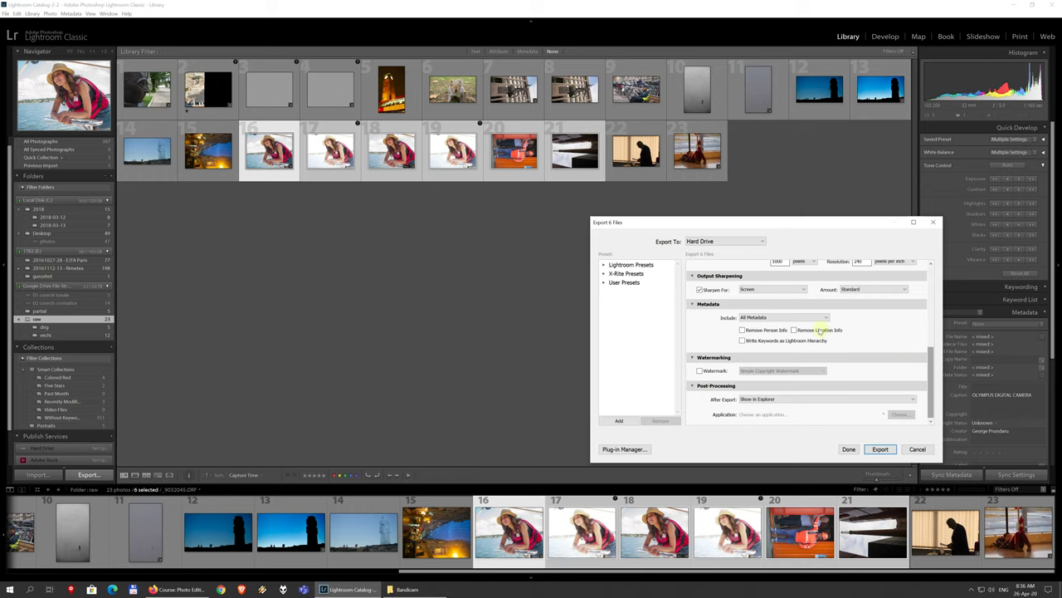
- Confirm Export To stays on Hard Drive
{"action": "left_click", "coordinate": [604, 264]}
{"action": "left_click", "coordinate": [604, 264]}
{"action": "left_click", "coordinate": [604, 264]}
{"action": "left_click", "coordinate": [604, 263]}
{"action": "scroll", "coordinate": [936, 390], "scroll_direction": "up", "scroll_amount": 10}
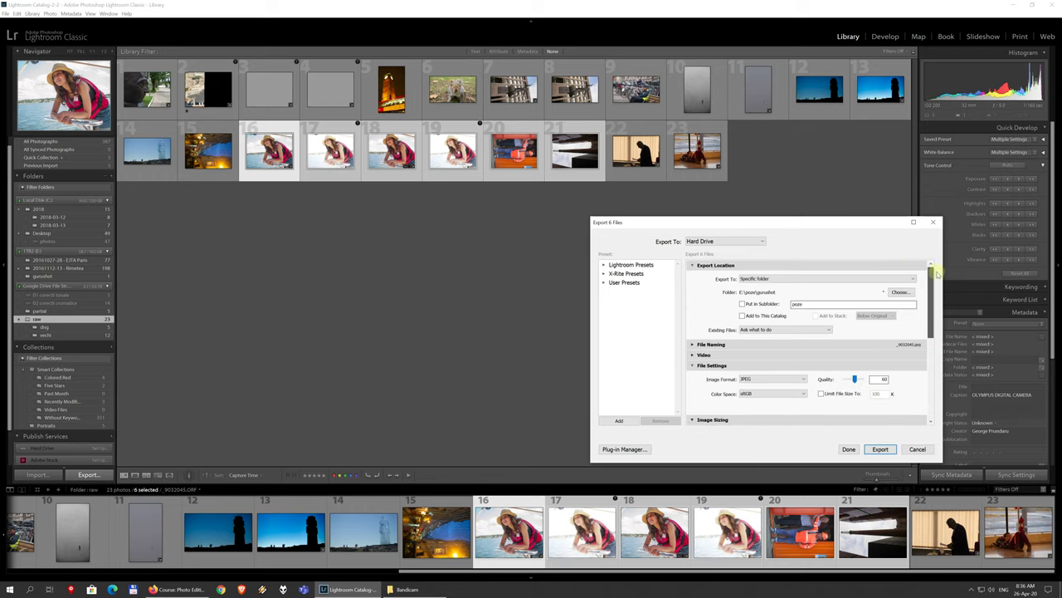
{"action": "left_click_drag", "start_coordinate": [931, 287], "coordinate": [908, 420]}
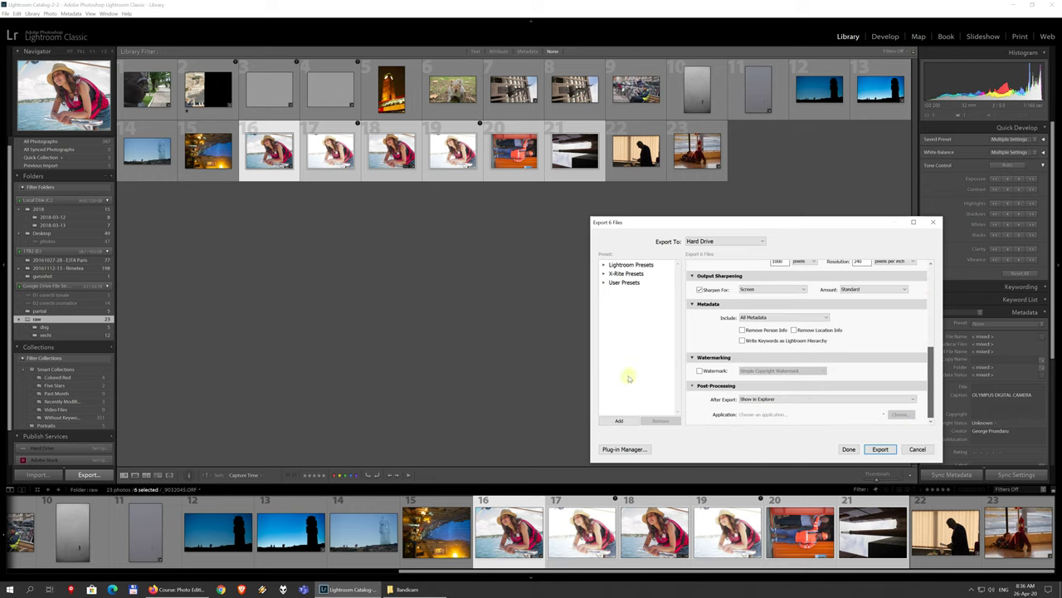
{"action": "left_click", "coordinate": [714, 243]}
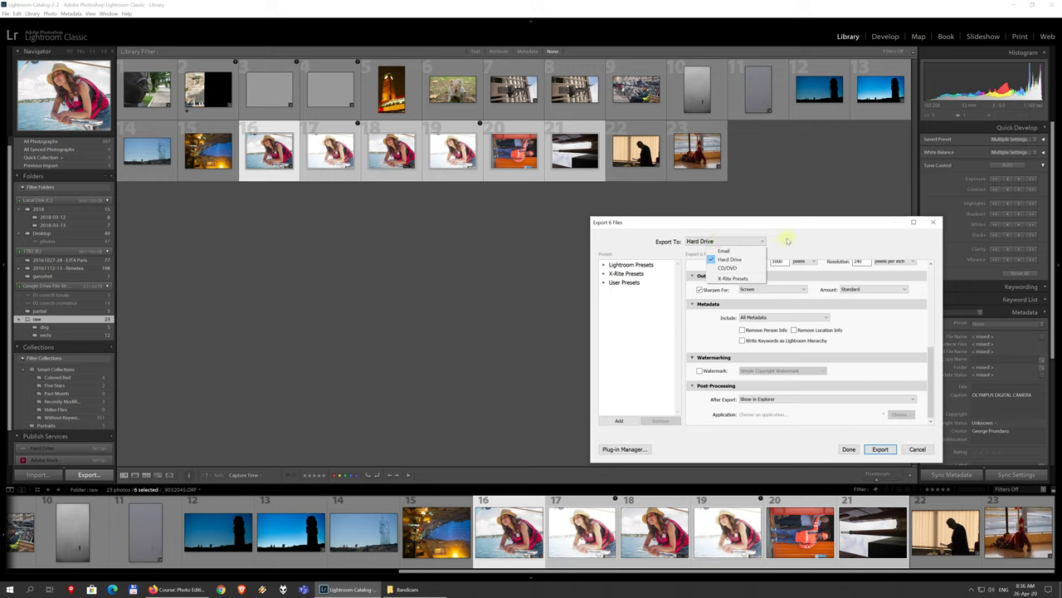
{"action": "left_click", "coordinate": [729, 259]}
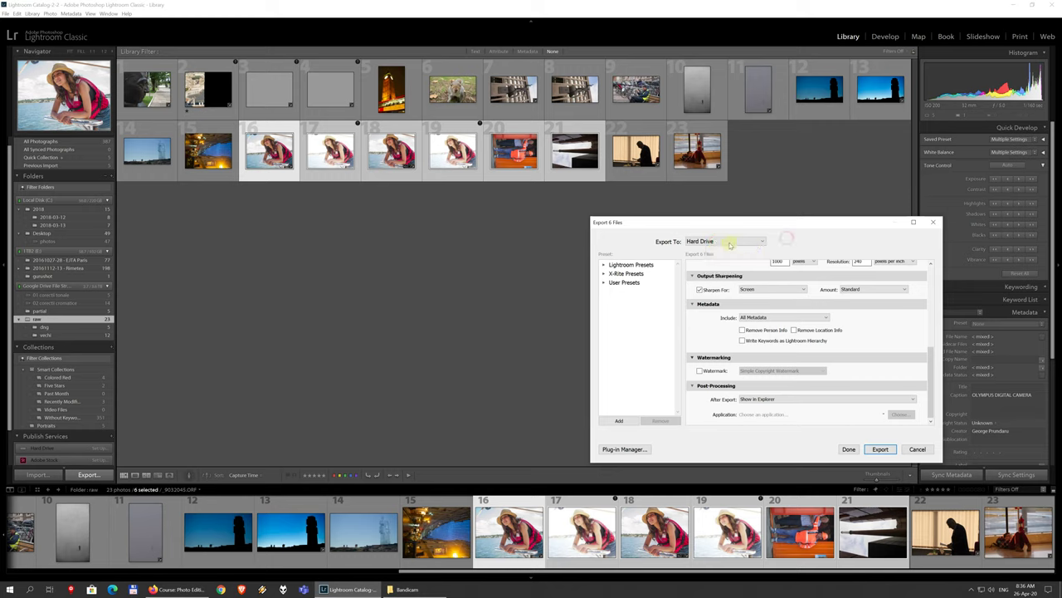
- Export the six photos and view the report listing raw0.ORF and raw1.ORF as failed
{"action": "left_click", "coordinate": [879, 450]}
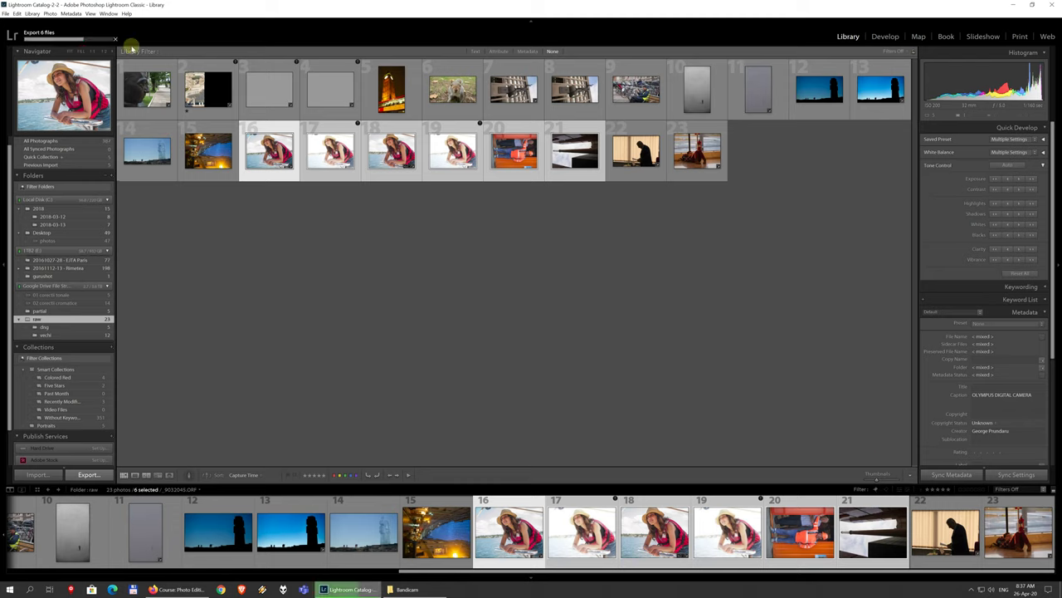
{"action": "left_click", "coordinate": [18, 50]}
{"action": "left_click", "coordinate": [18, 51]}
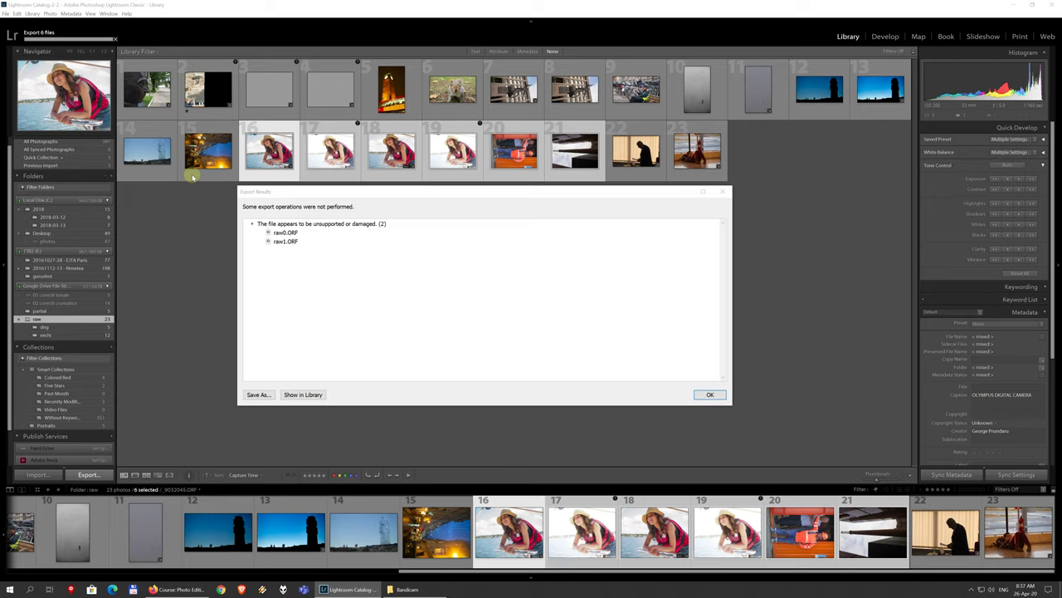
{"action": "left_click", "coordinate": [403, 206]}
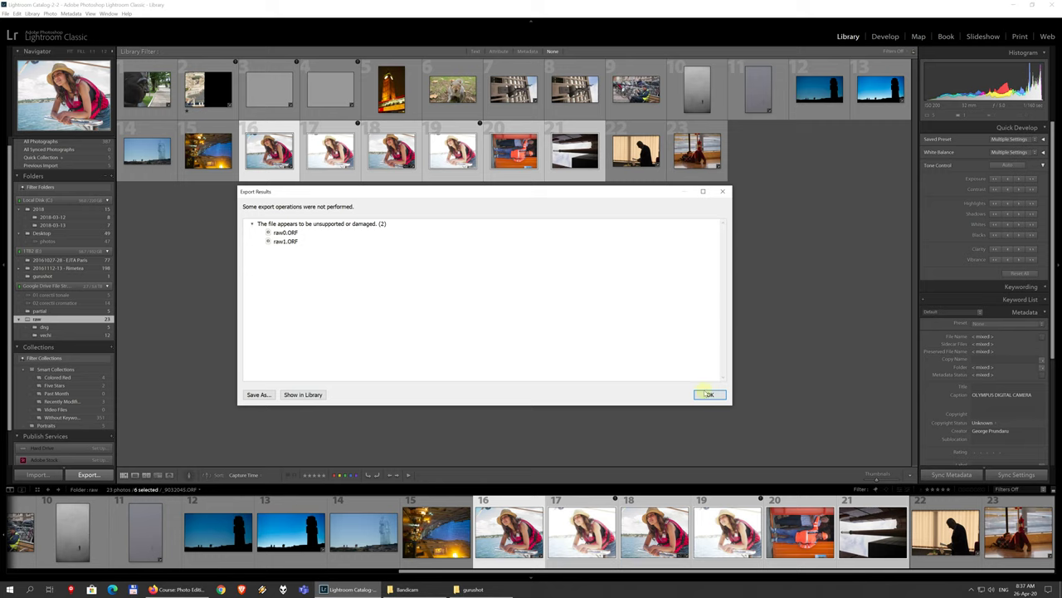
- Close the Export Results report with OK to return to the 23-photo grid
{"action": "left_click", "coordinate": [709, 394]}
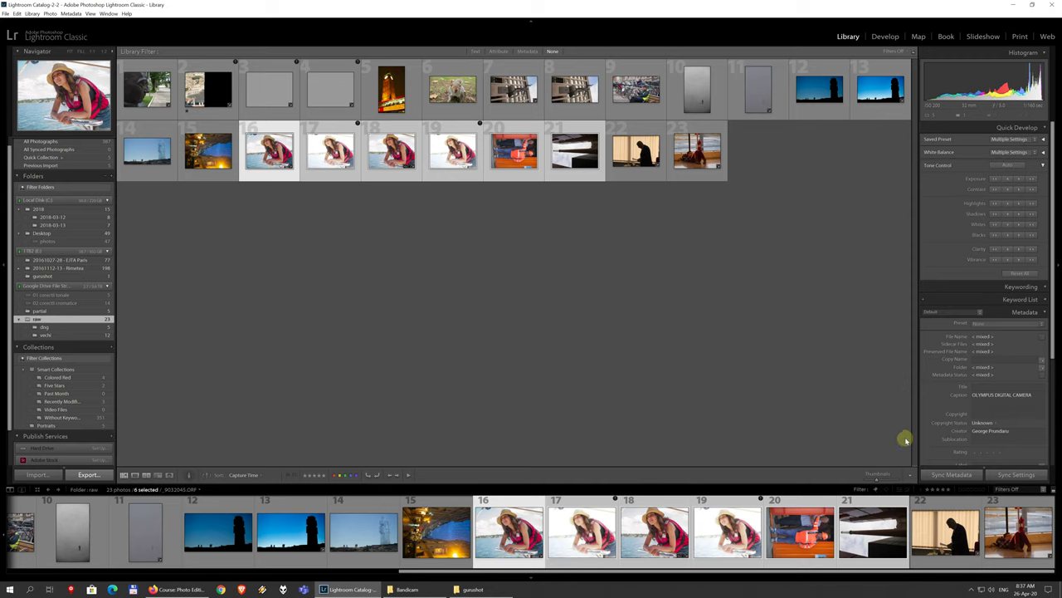
{"action": "left_click", "coordinate": [479, 590]}
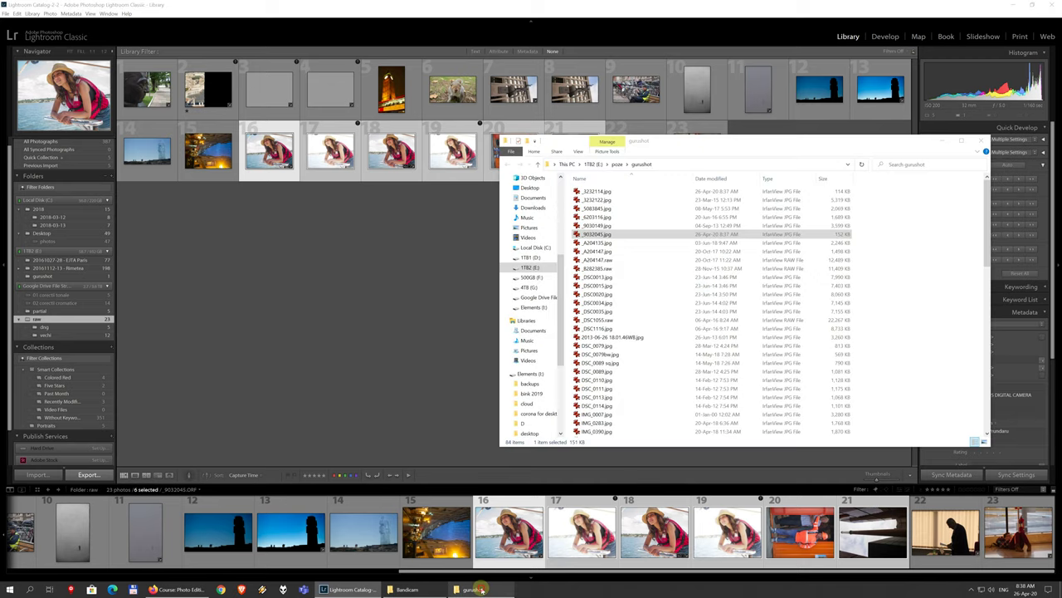
{"action": "left_click", "coordinate": [941, 142]}
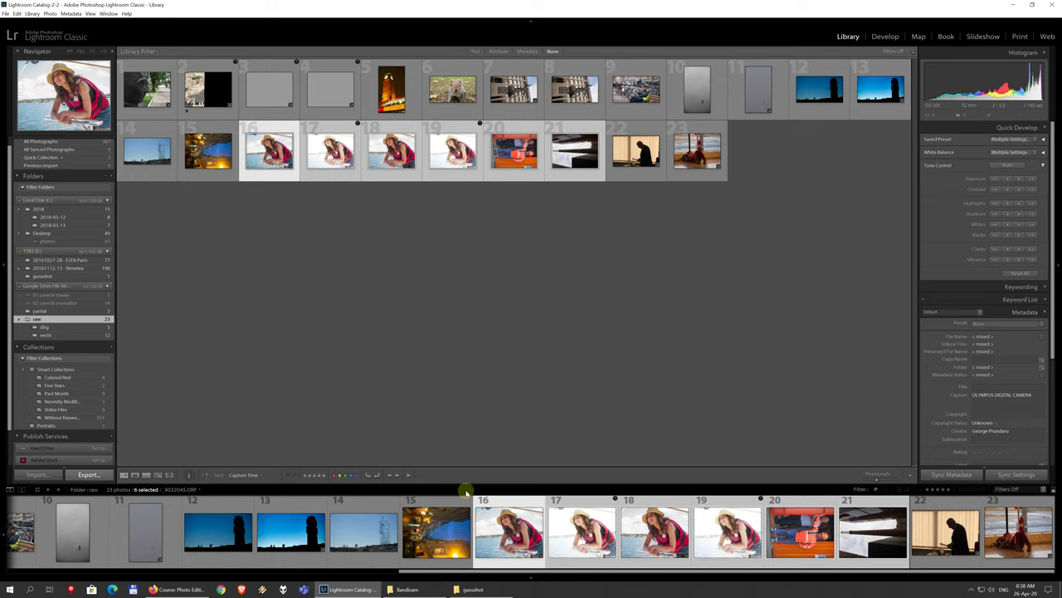
{"action": "left_click", "coordinate": [498, 589]}
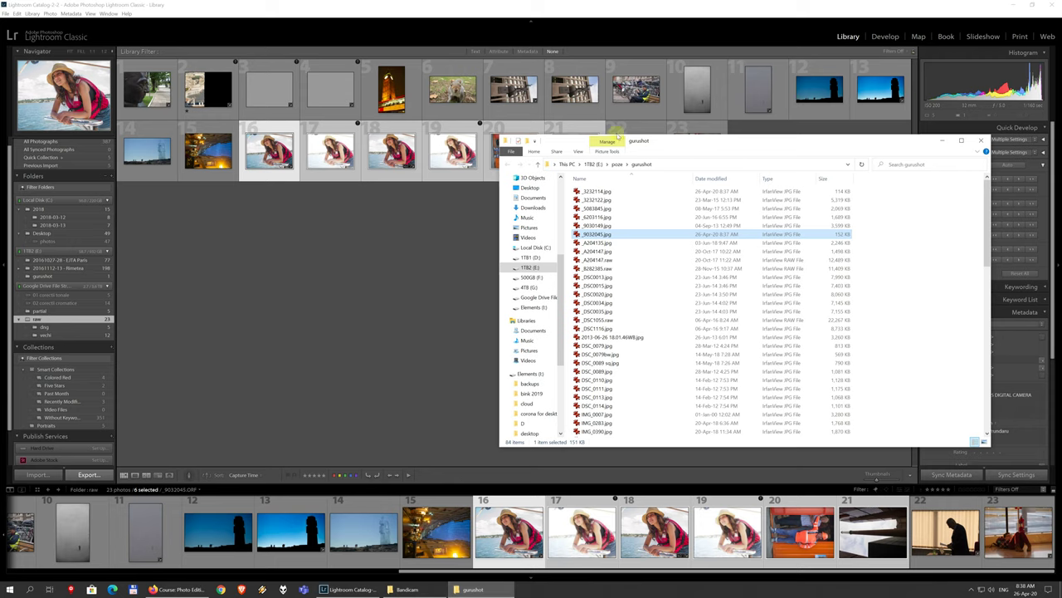
{"action": "left_click", "coordinate": [560, 10]}
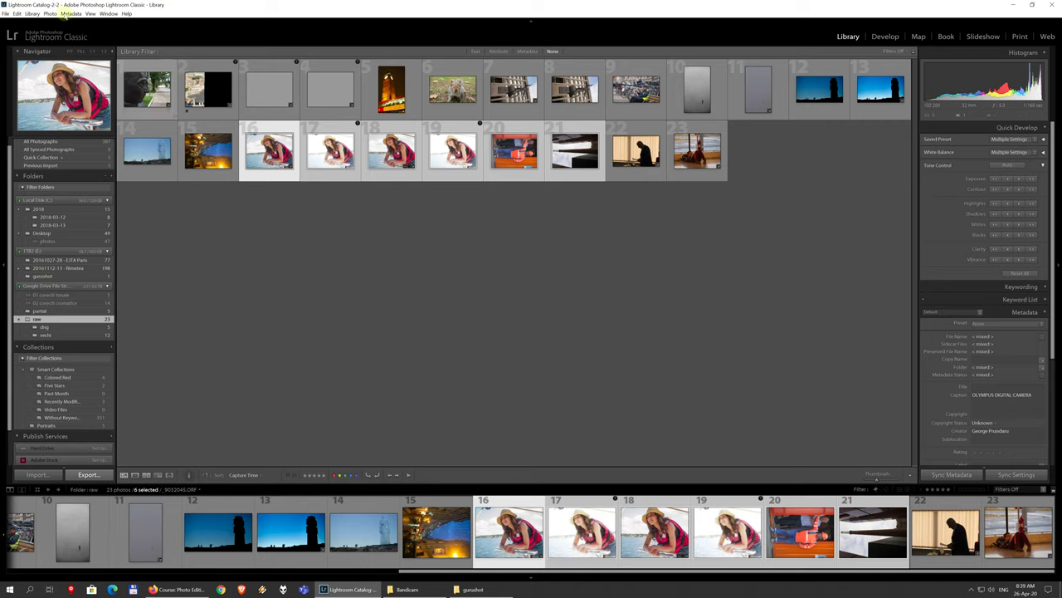
- Browse the Library and View menus, then deselect all 23 photos by clicking empty grid space
{"action": "left_click", "coordinate": [33, 14]}
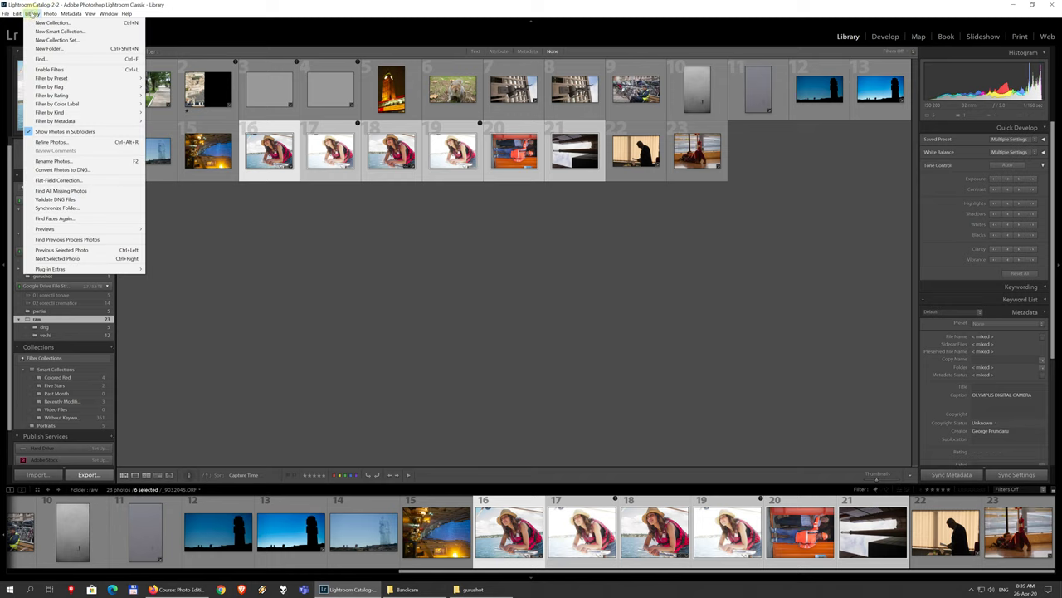
{"action": "mouse_move", "coordinate": [90, 14]}
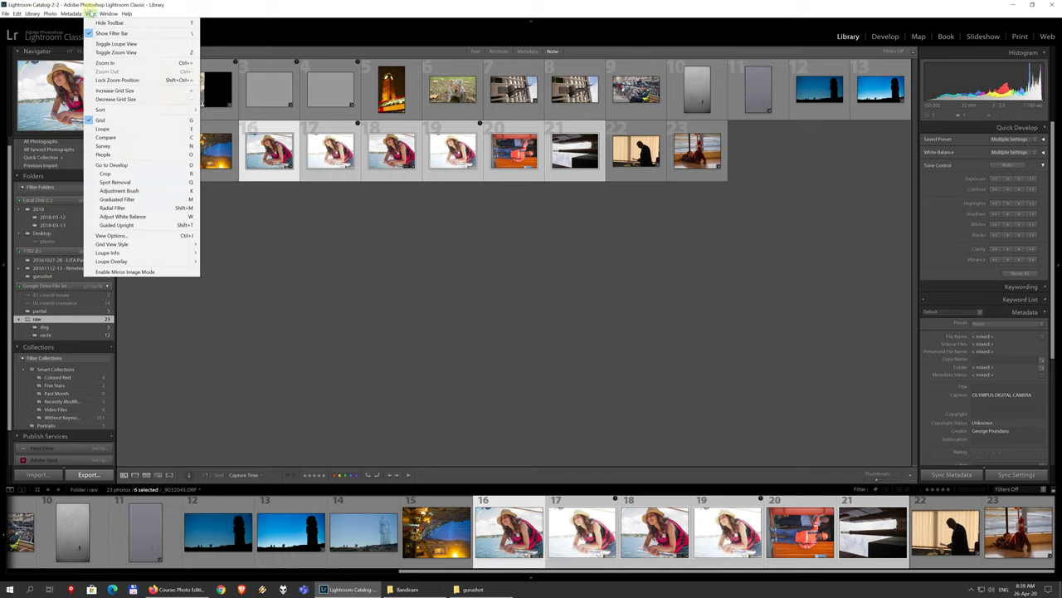
{"action": "left_click", "coordinate": [33, 14]}
{"action": "left_click", "coordinate": [418, 282]}
{"action": "left_click", "coordinate": [417, 282]}
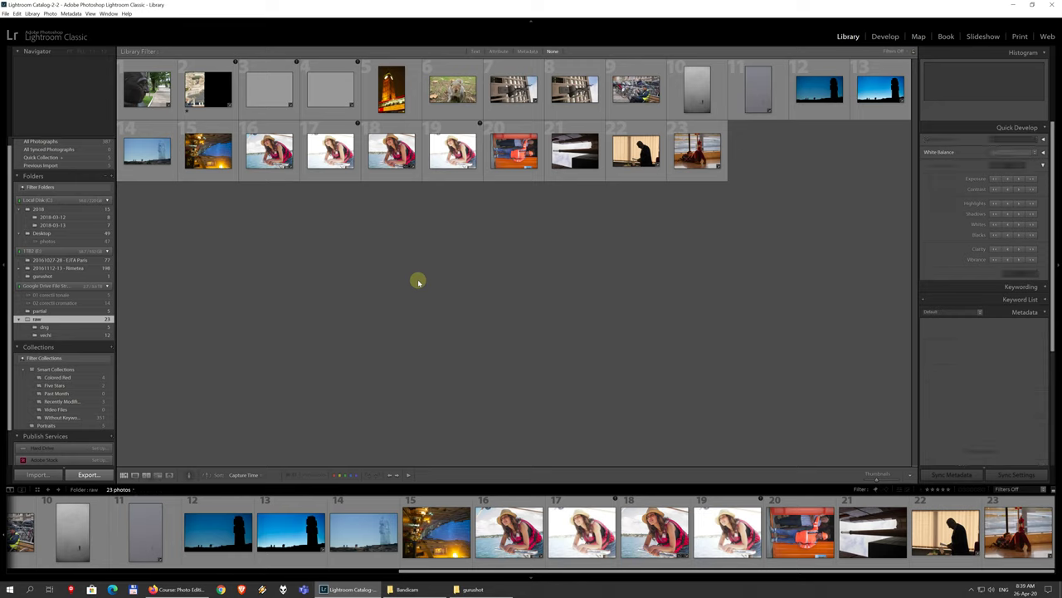